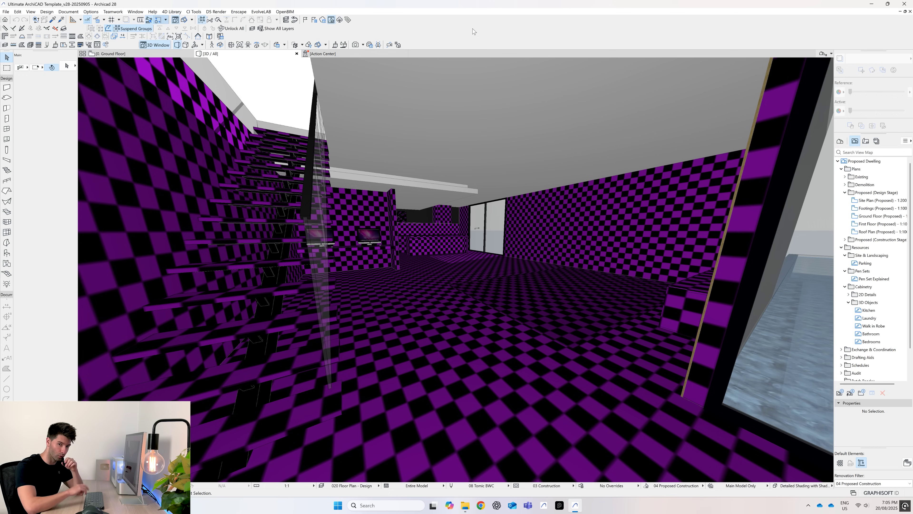
pyautogui.moveTo(492, 123)
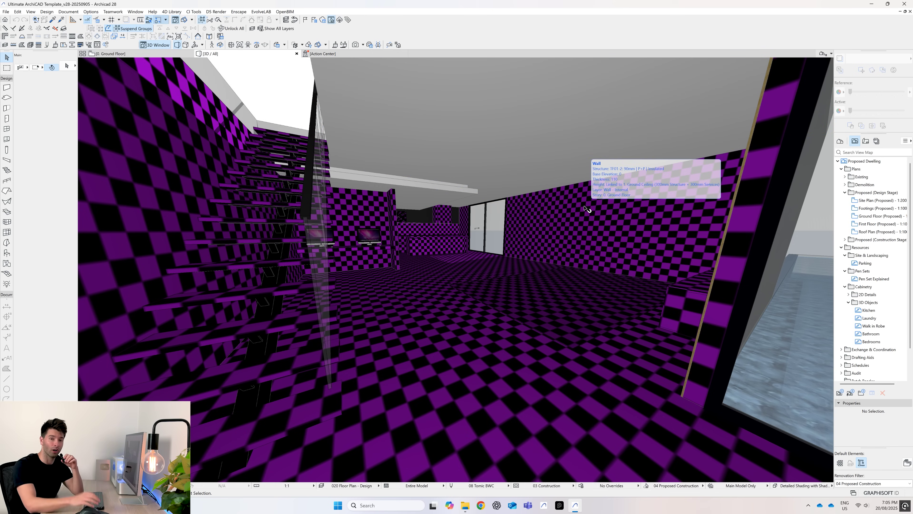
pyautogui.moveTo(579, 223)
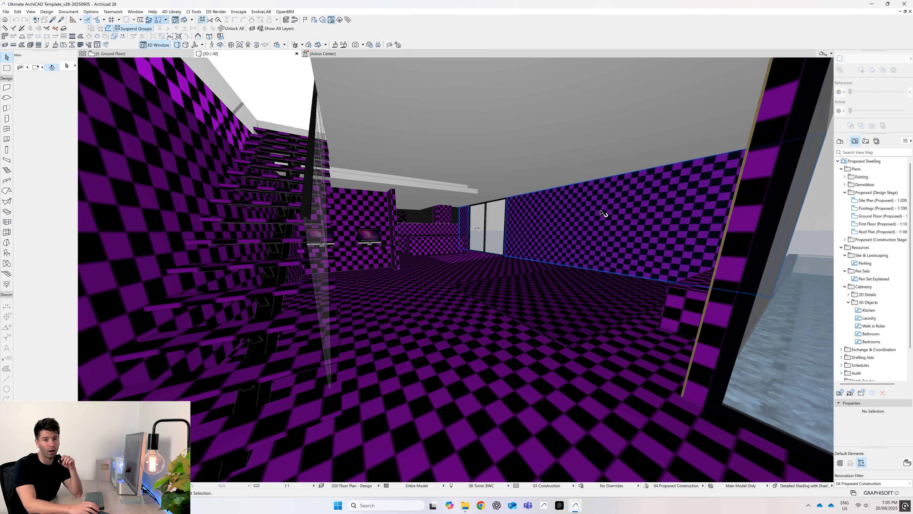
pyautogui.moveTo(606, 210)
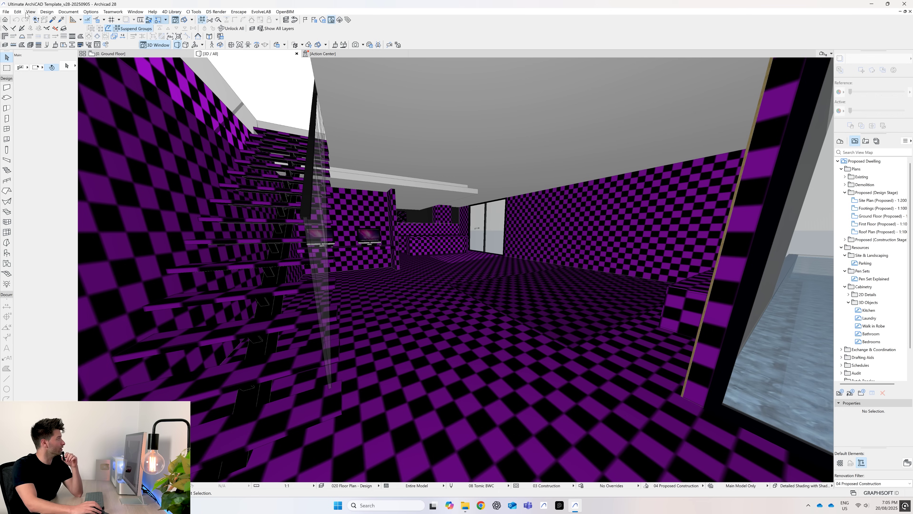
# Step: Open the Library Manager and look through the libraries linked to the project
pyautogui.click(5, 12)
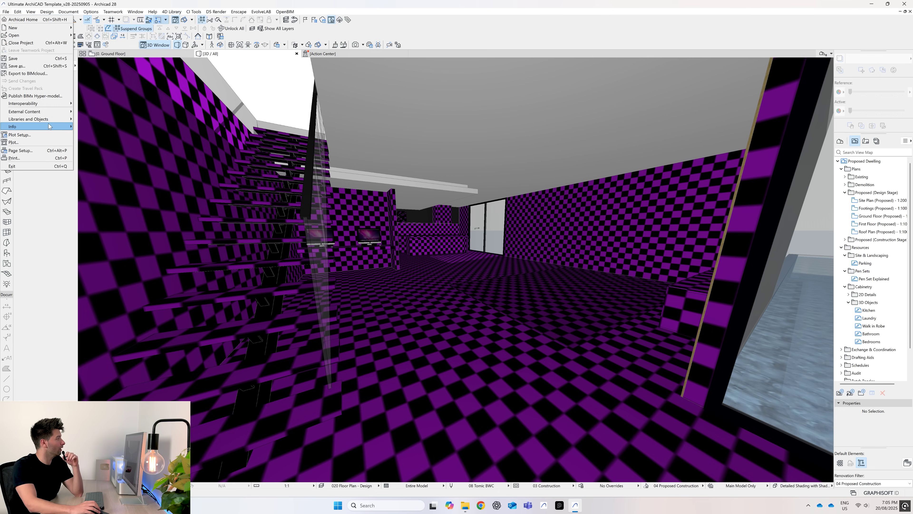
pyautogui.moveTo(49, 120)
pyautogui.click(89, 122)
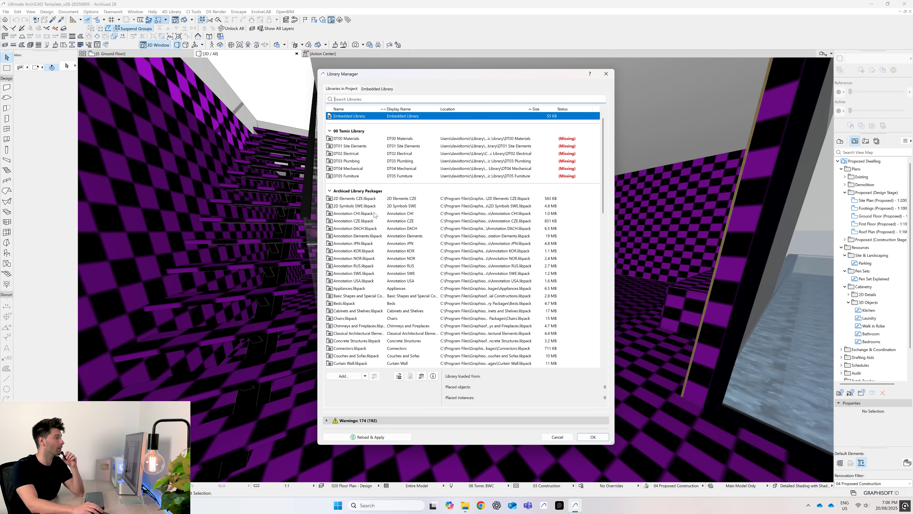
pyautogui.click(363, 200)
pyautogui.scroll(-7, 363, 251)
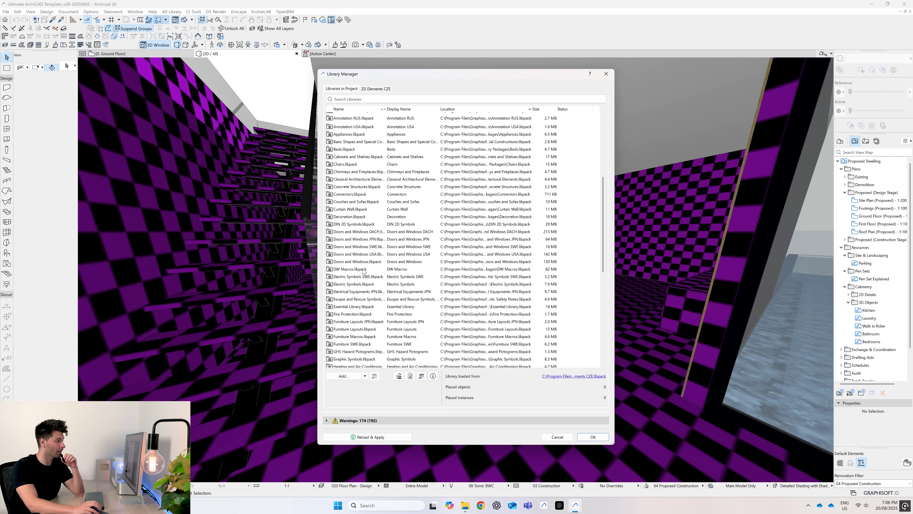
pyautogui.scroll(-3, 363, 284)
pyautogui.scroll(10, 363, 284)
# Step: Remove all linked libraries from DT00 Materials through Wood Trusses.libpack, keeping only the Embedded Library
pyautogui.click(363, 138)
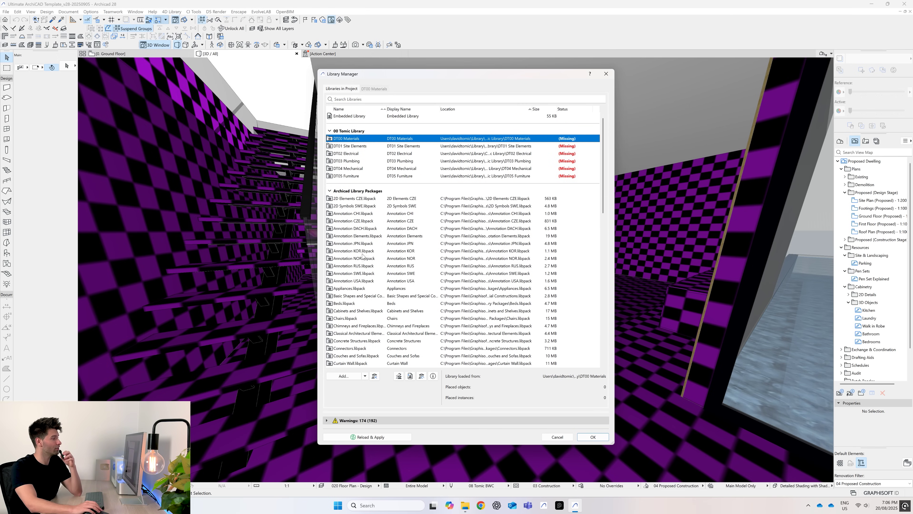
pyautogui.scroll(-10, 364, 258)
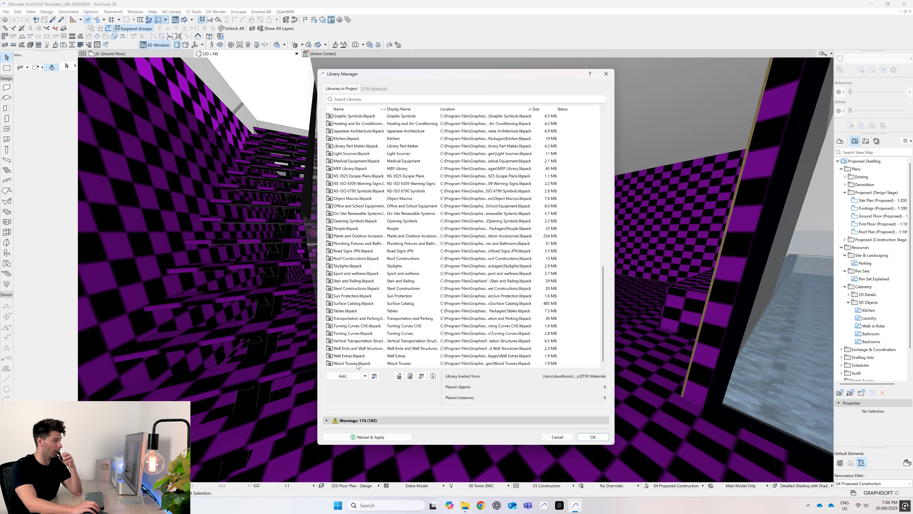
pyautogui.keyDown('shift'); pyautogui.click(355, 364); pyautogui.keyUp('shift')
pyautogui.click(375, 376)
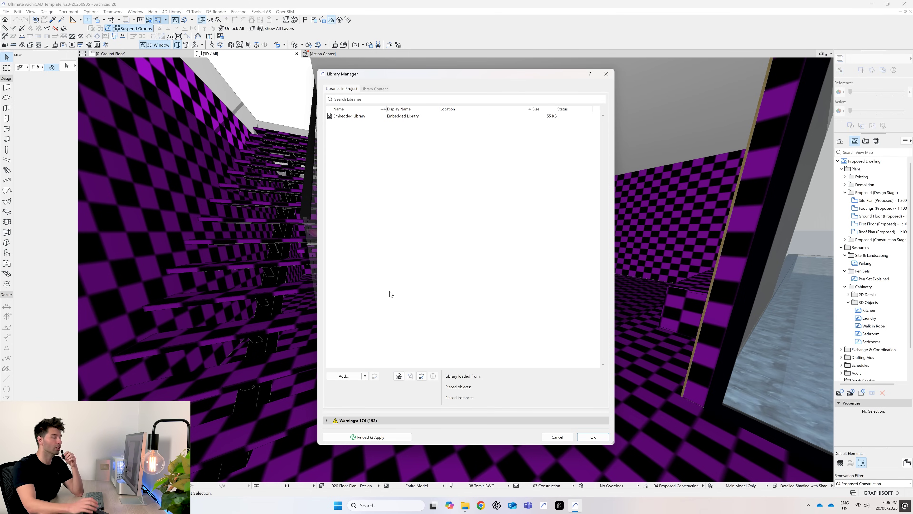
# Step: Add all library packages from the ArchiCAD LibPacks folder to the project and look over the library list
pyautogui.click(345, 376)
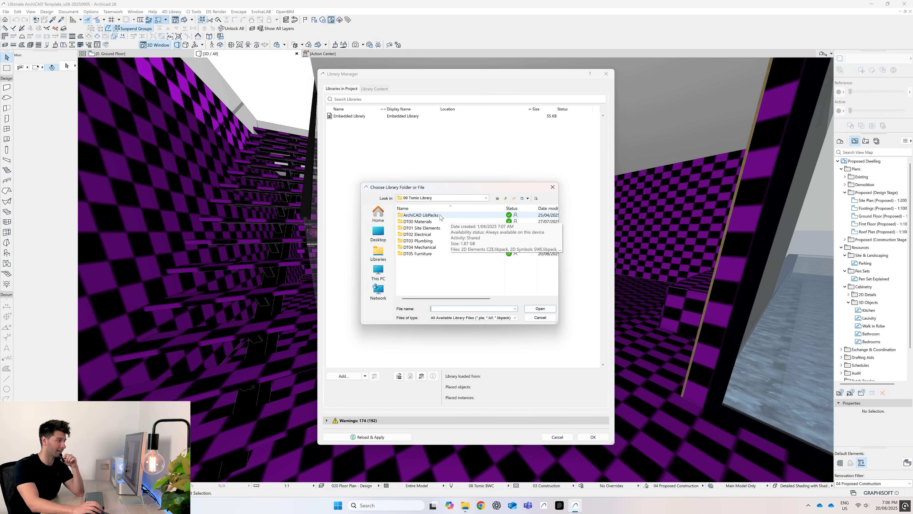
pyautogui.doubleClick(421, 214)
pyautogui.click(439, 214)
pyautogui.scroll(-10, 454, 247)
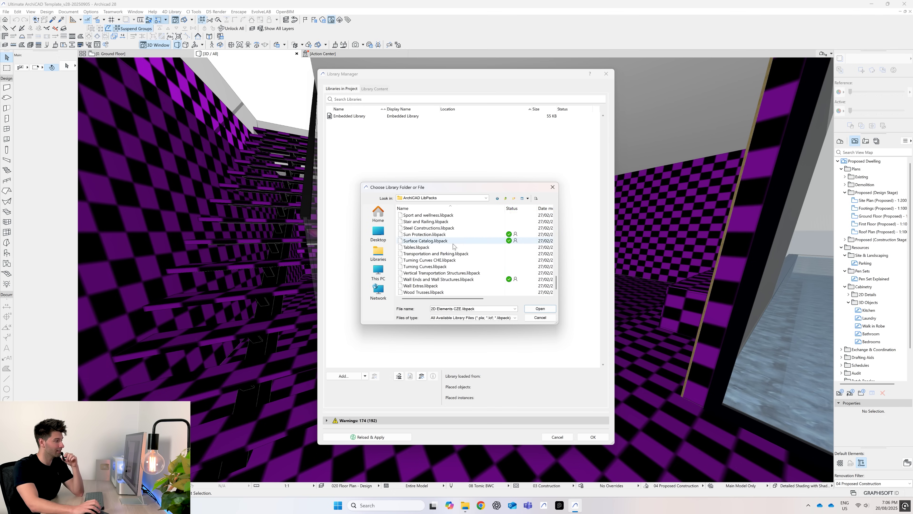
pyautogui.hotkey('ctrl', 'a')
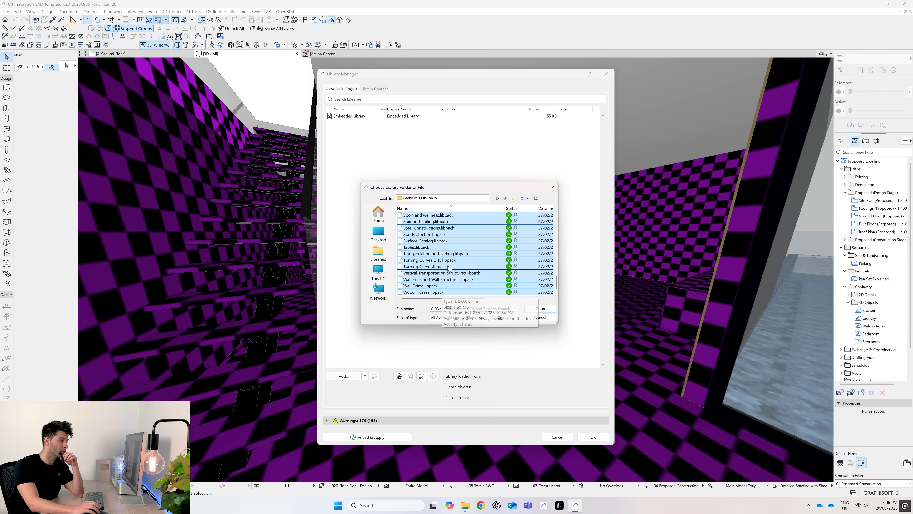
pyautogui.click(542, 310)
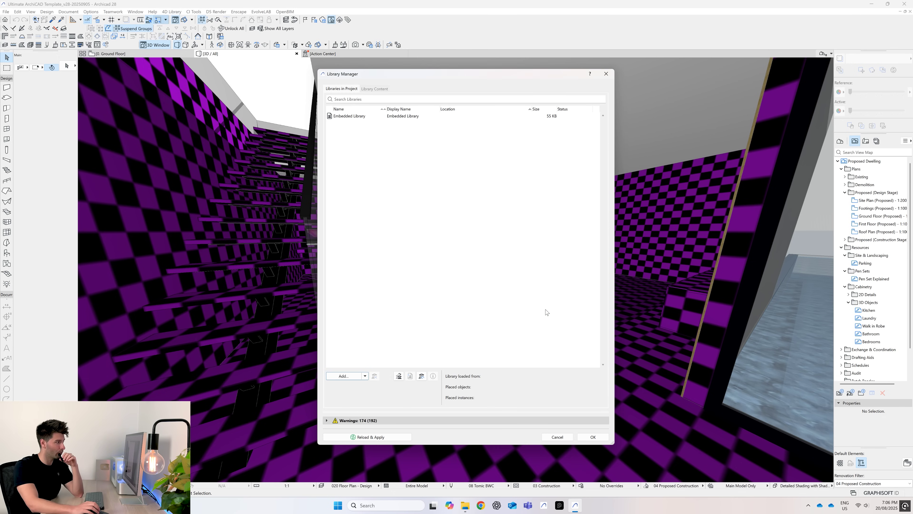
pyautogui.scroll(-5, 405, 297)
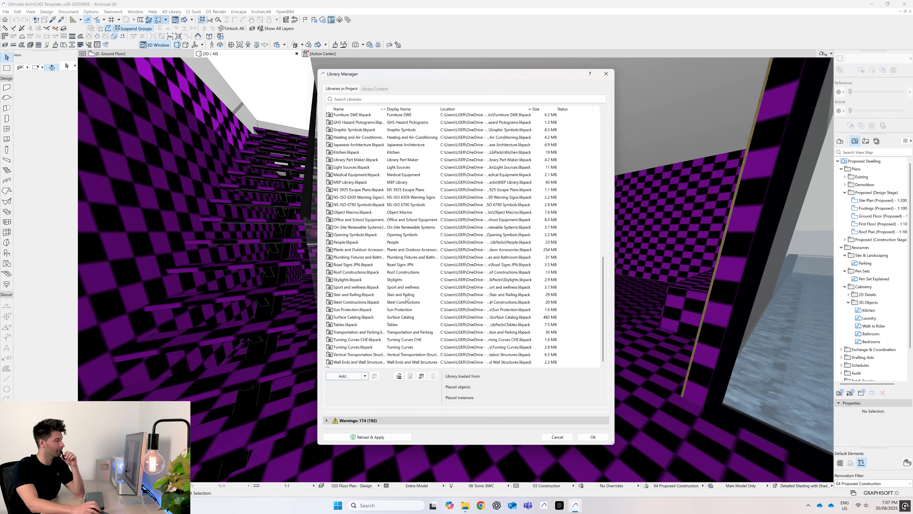
pyautogui.scroll(12, 405, 297)
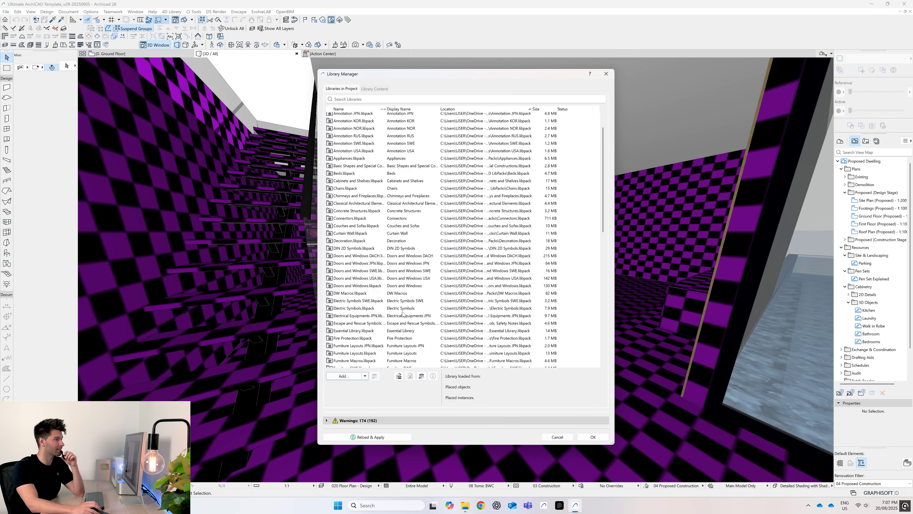
pyautogui.scroll(3, 402, 313)
# Step: Add the six library folders DT00 Materials through DT05 Furniture, apply the library changes and dismiss the warning
pyautogui.click(343, 375)
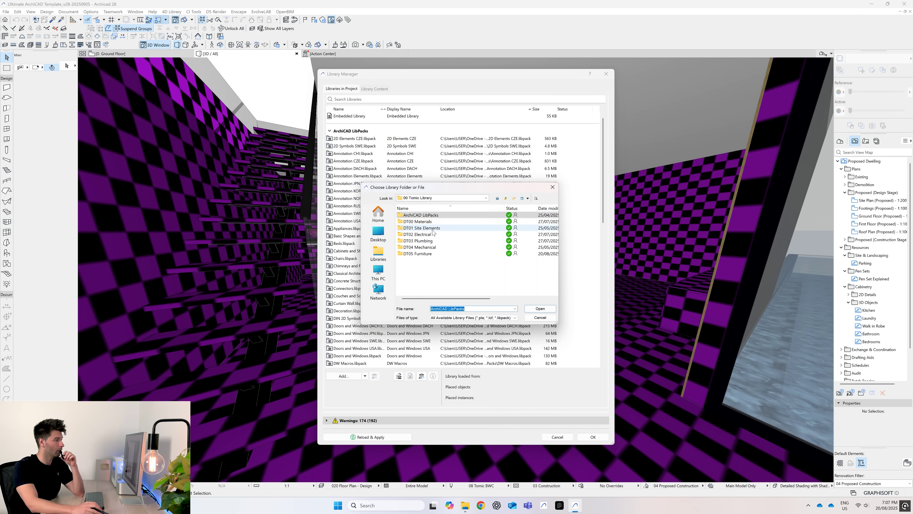
pyautogui.click(417, 221)
pyautogui.keyDown('shift'); pyautogui.click(433, 254); pyautogui.keyUp('shift')
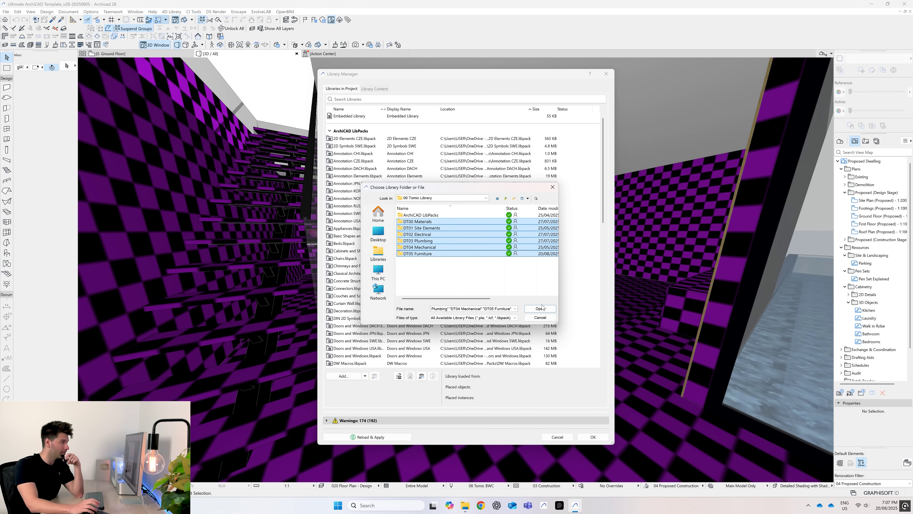
pyautogui.hscroll(2, 505, 270)
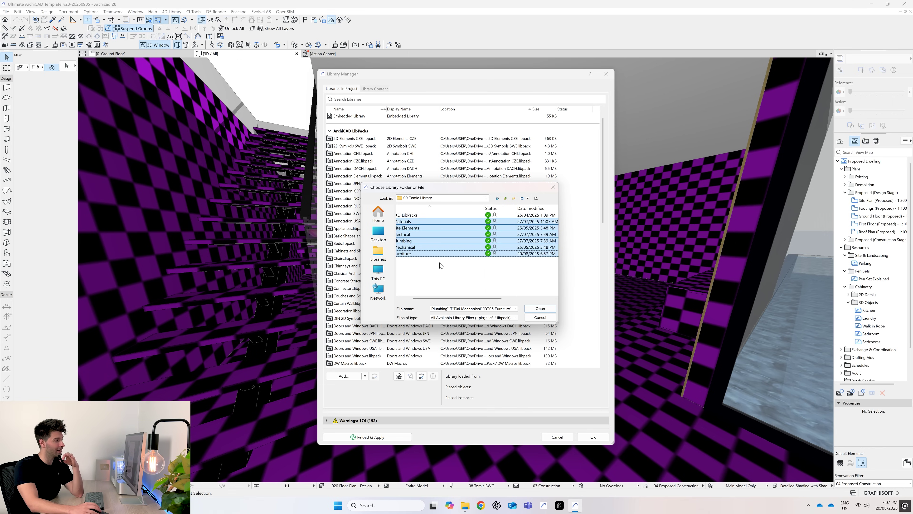
pyautogui.hscroll(-2, 441, 265)
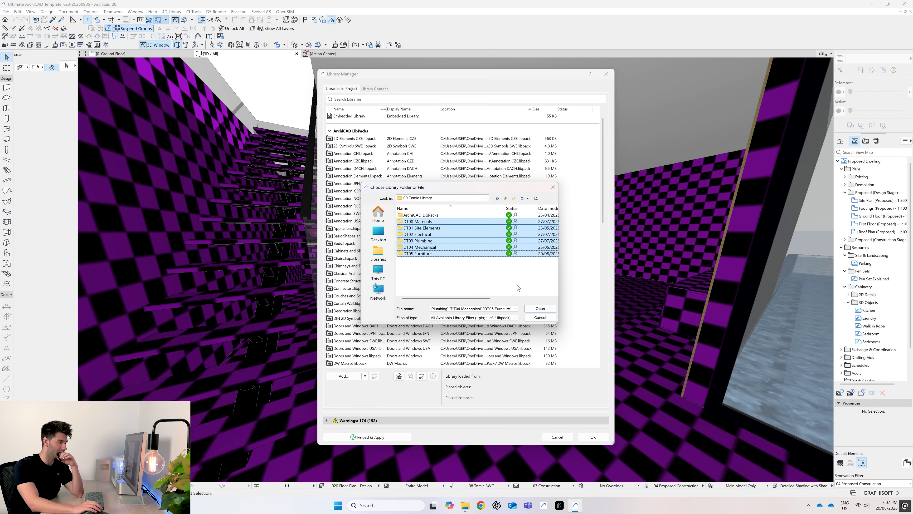
pyautogui.click(551, 308)
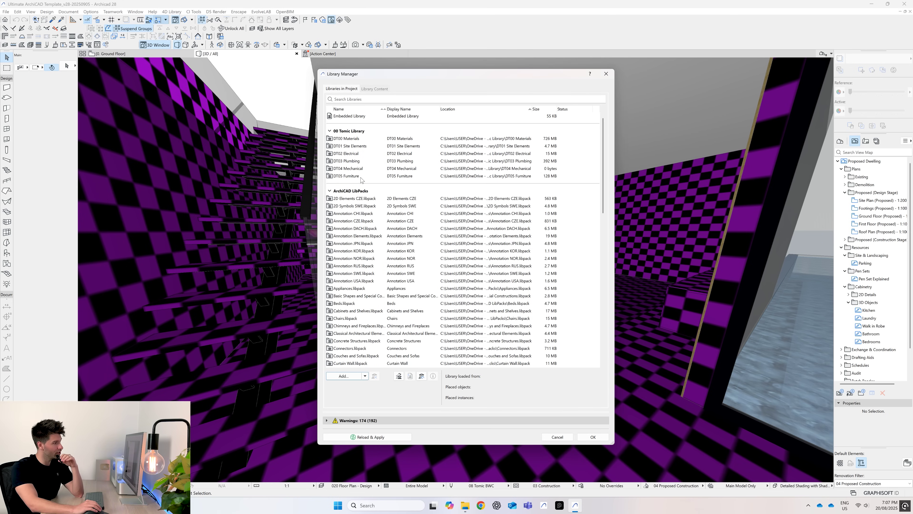
pyautogui.click(599, 440)
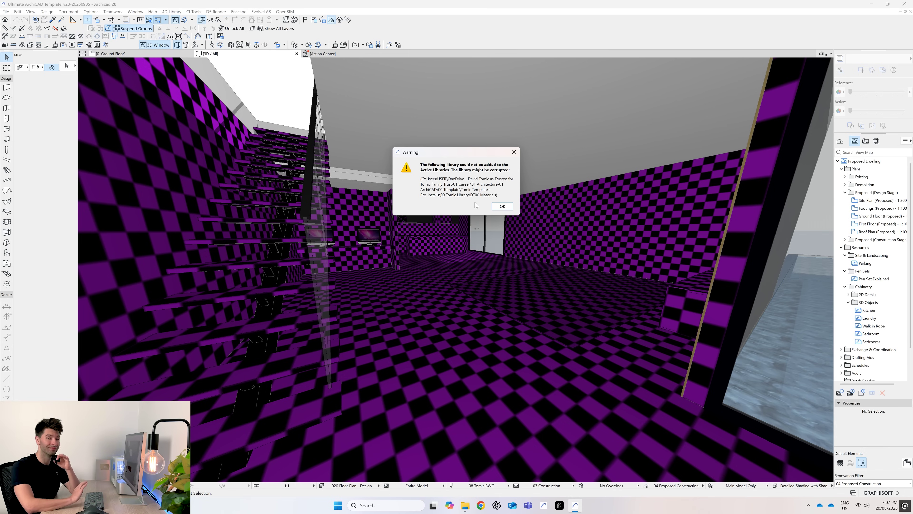
pyautogui.click(502, 207)
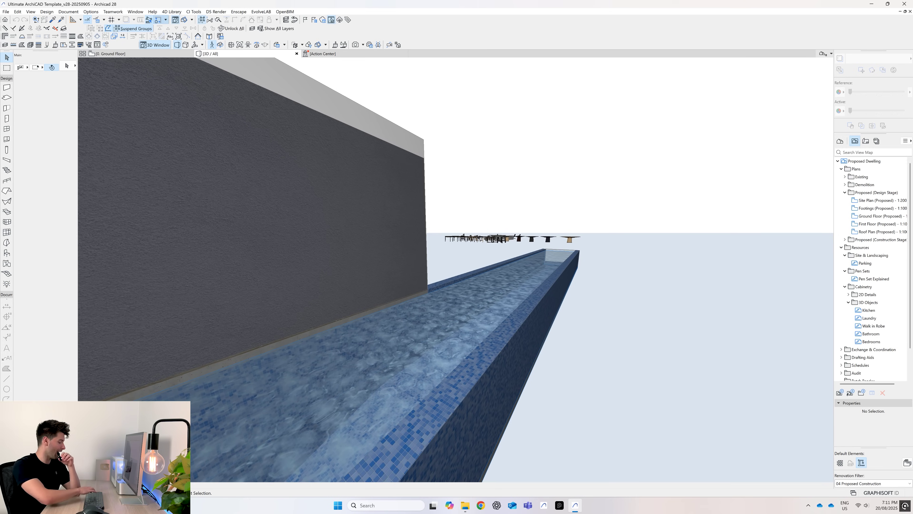
# Step: Examine the furniture on the Ground Floor plan by selecting the tables, armchairs, sofas and office pieces group by group
pyautogui.click(160, 54)
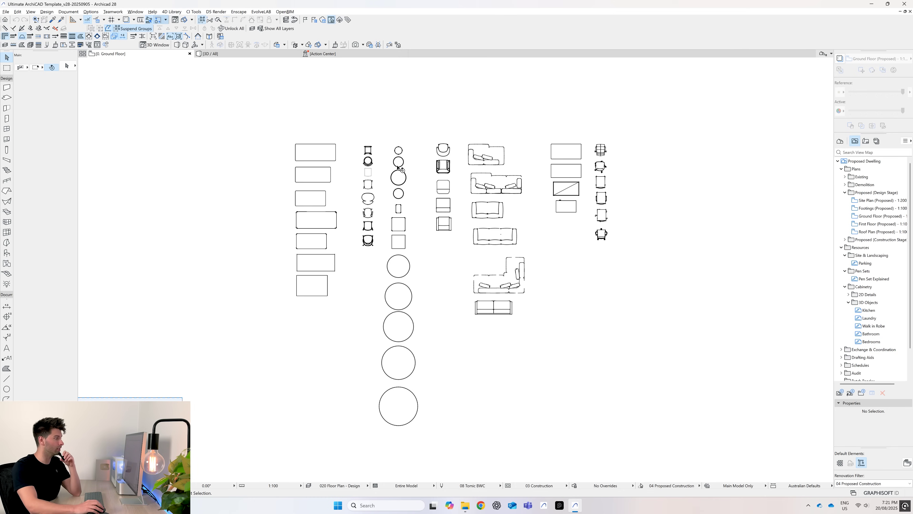
pyautogui.moveTo(269, 130); pyautogui.dragTo(354, 322)
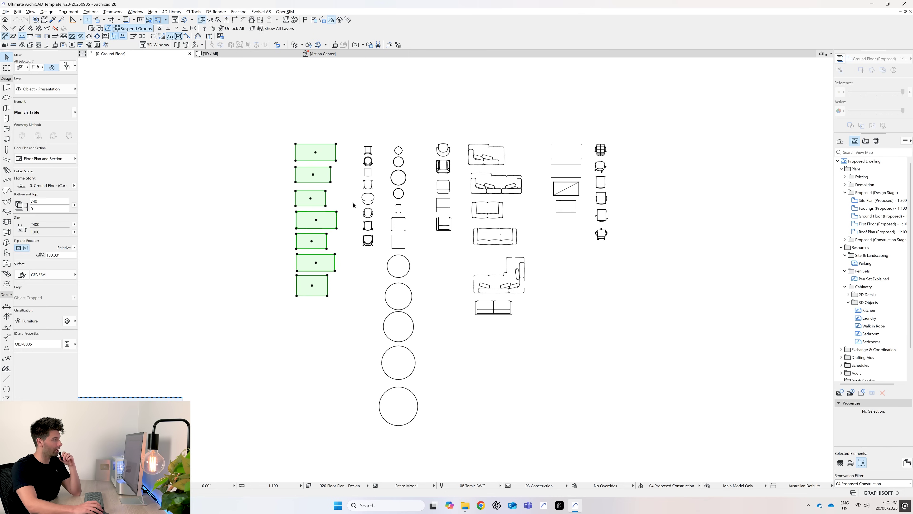
pyautogui.click(350, 128)
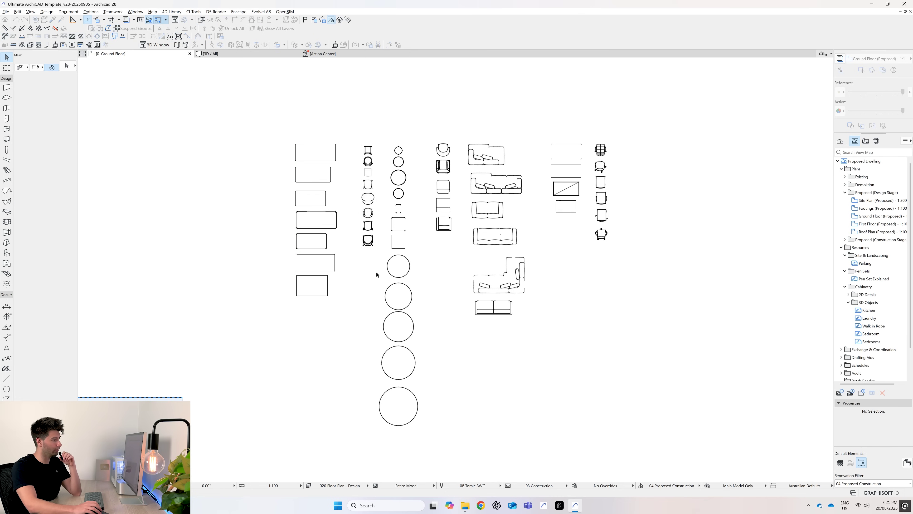
pyautogui.moveTo(387, 130); pyautogui.dragTo(416, 448)
pyautogui.moveTo(430, 128); pyautogui.dragTo(454, 281)
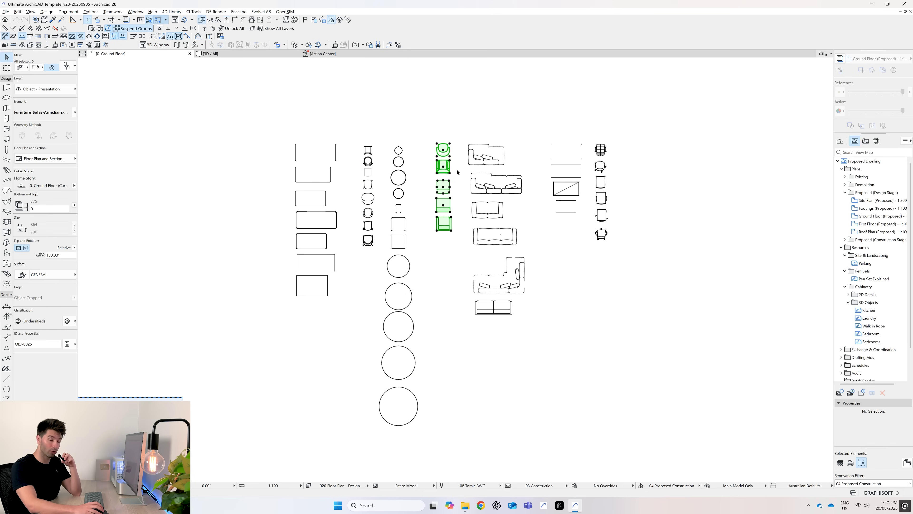
pyautogui.click(475, 101)
pyautogui.moveTo(456, 115); pyautogui.dragTo(527, 351)
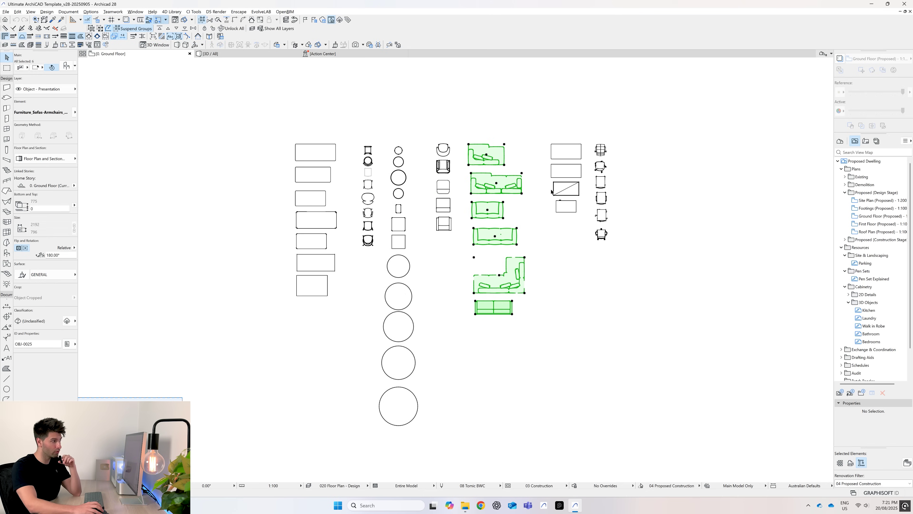
pyautogui.click(548, 120)
pyautogui.moveTo(548, 120); pyautogui.dragTo(622, 288)
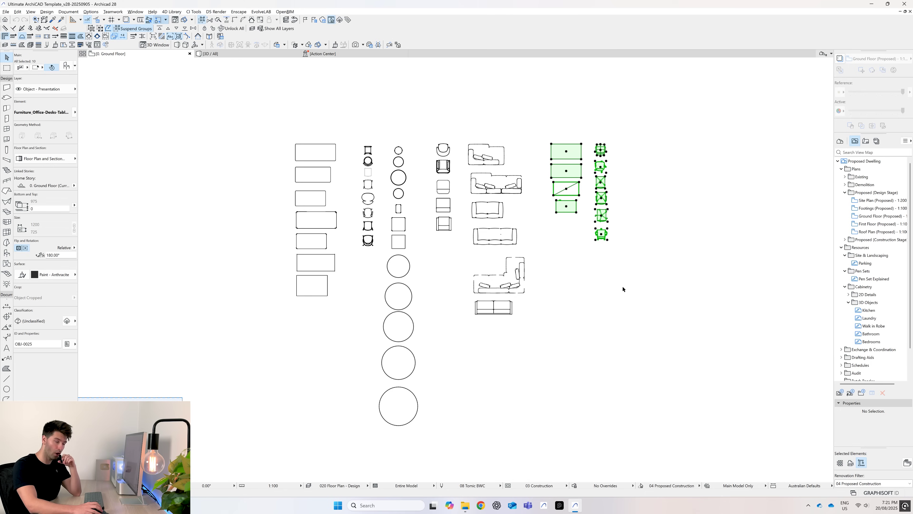
pyautogui.click(621, 288)
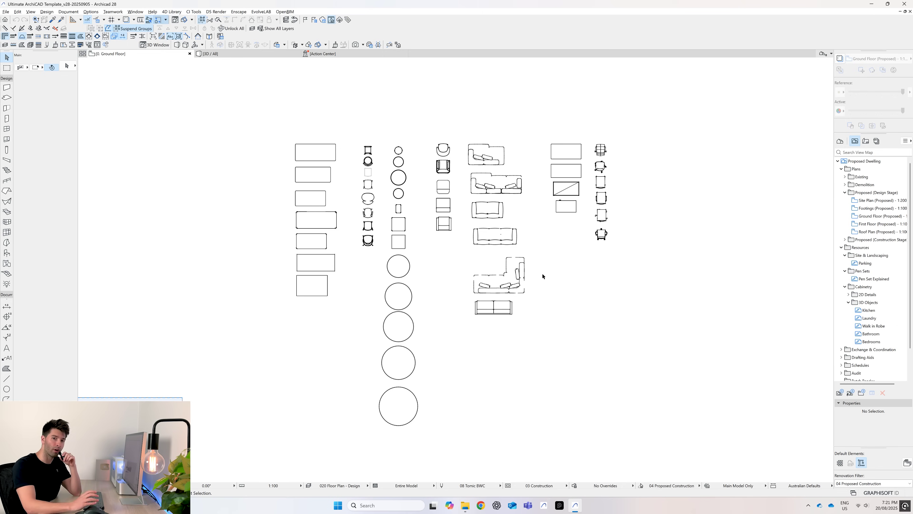
# Step: Examine the laid-out furniture collection in the 3D view
pyautogui.click(234, 55)
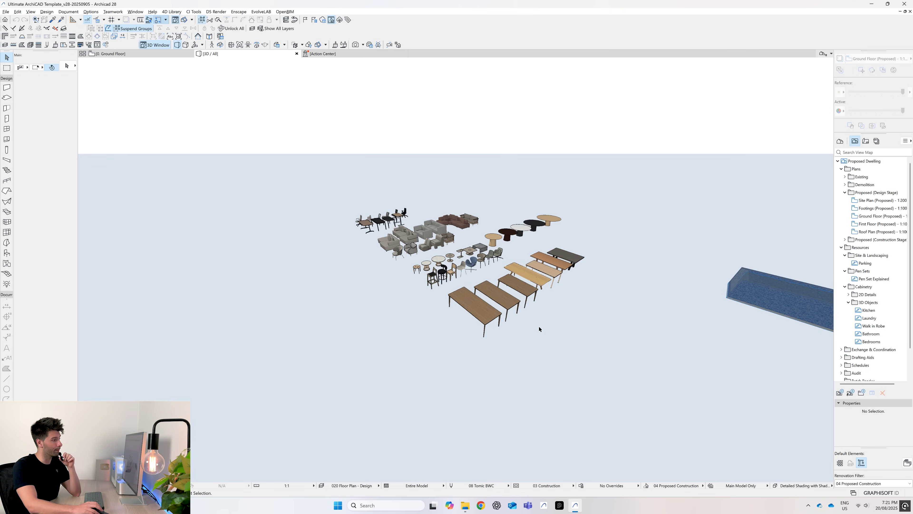
pyautogui.keyDown('shift'); pyautogui.moveTo(539, 329); pyautogui.dragTo(571, 318, button='middle'); pyautogui.keyUp('shift')
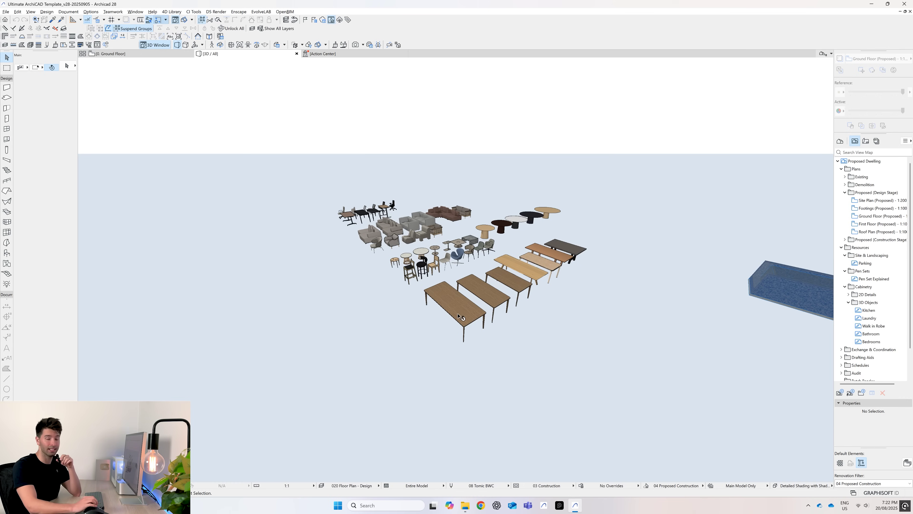
pyautogui.moveTo(459, 316)
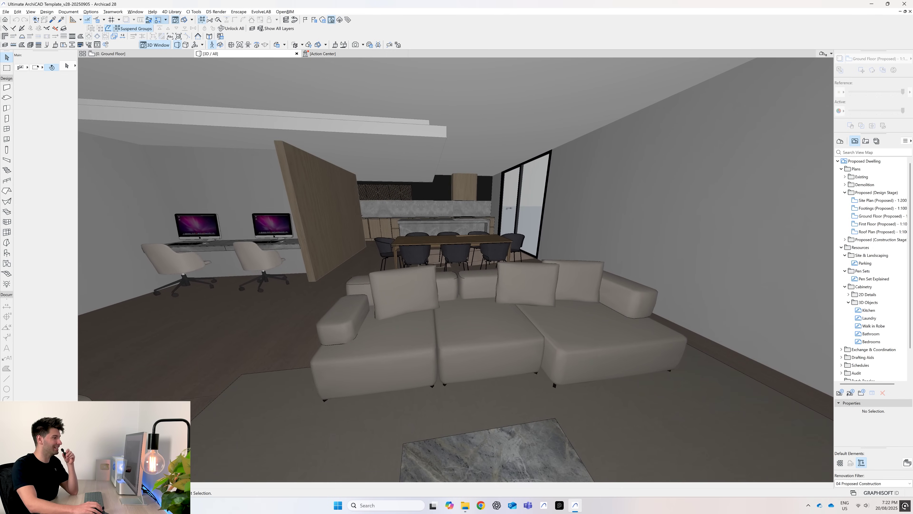
# Step: Examine the living, study, dining and kitchen areas in the 3D interior view to check their surfaces and furniture
pyautogui.click(457, 270)
pyautogui.scroll(2, 433, 259)
pyautogui.moveTo(433, 260); pyautogui.dragTo(562, 268, button='middle')
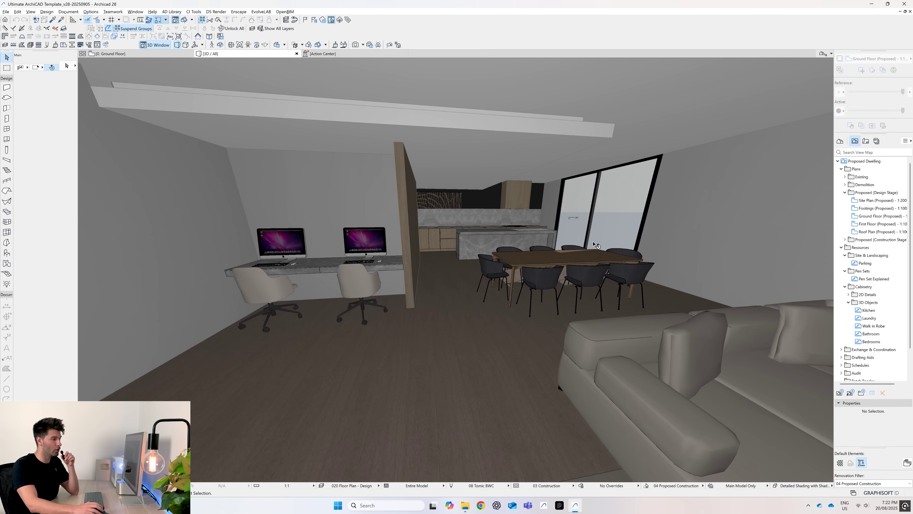
pyautogui.scroll(2, 604, 271)
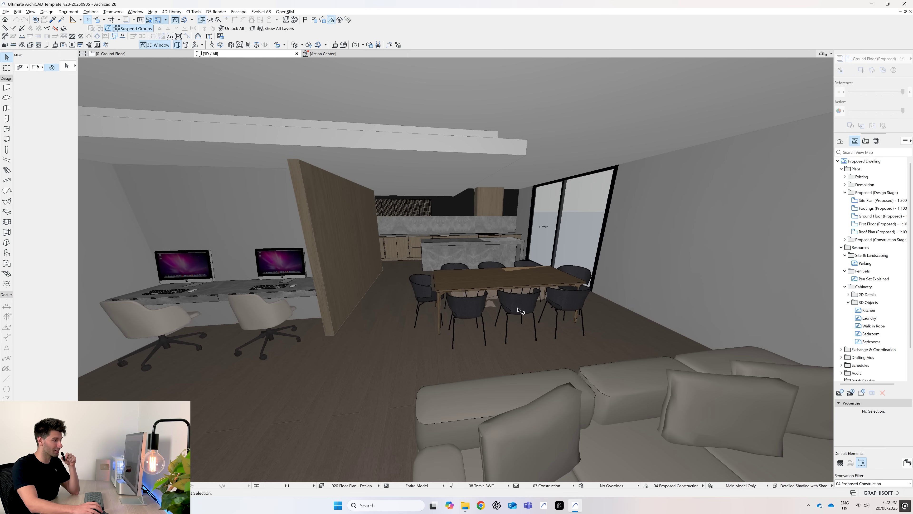
pyautogui.scroll(2, 544, 299)
pyautogui.moveTo(542, 299); pyautogui.dragTo(622, 290, button='middle')
pyautogui.scroll(-2, 589, 282)
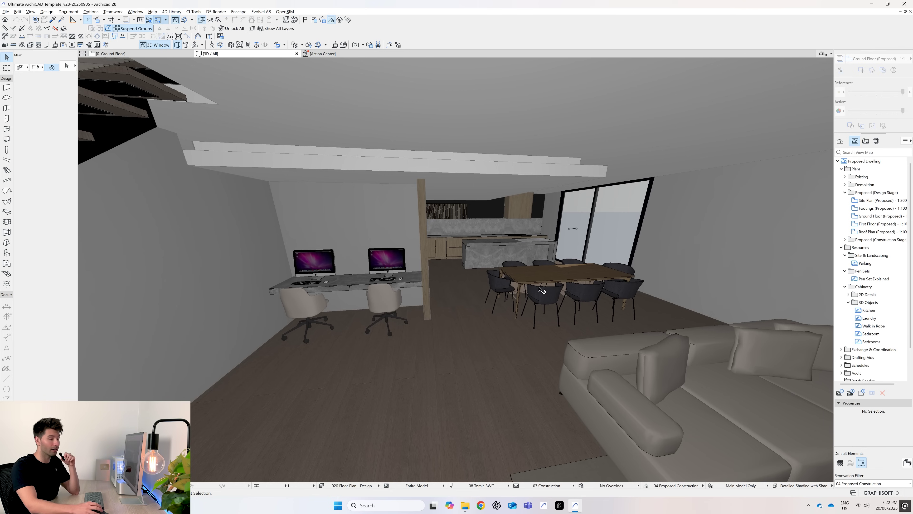
# Step: Examine the dining table with the dark armchairs and the adjoining kitchen in the 3D interior view
pyautogui.scroll(-2, 540, 289)
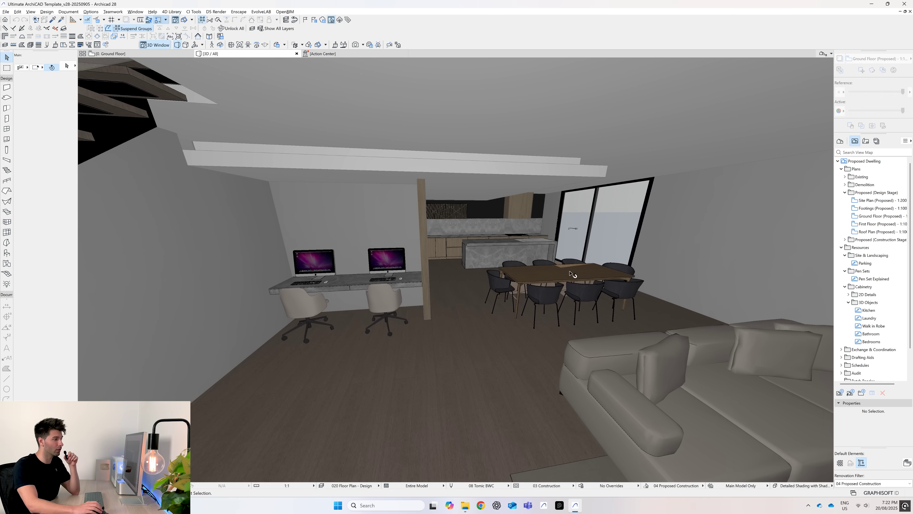
pyautogui.scroll(3, 564, 265)
pyautogui.scroll(-3, 561, 262)
pyautogui.scroll(2, 546, 257)
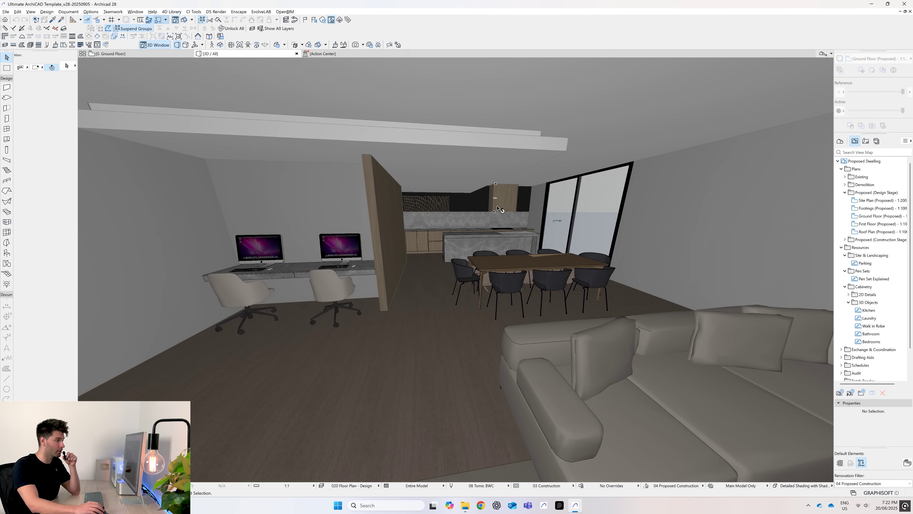
pyautogui.scroll(3, 567, 262)
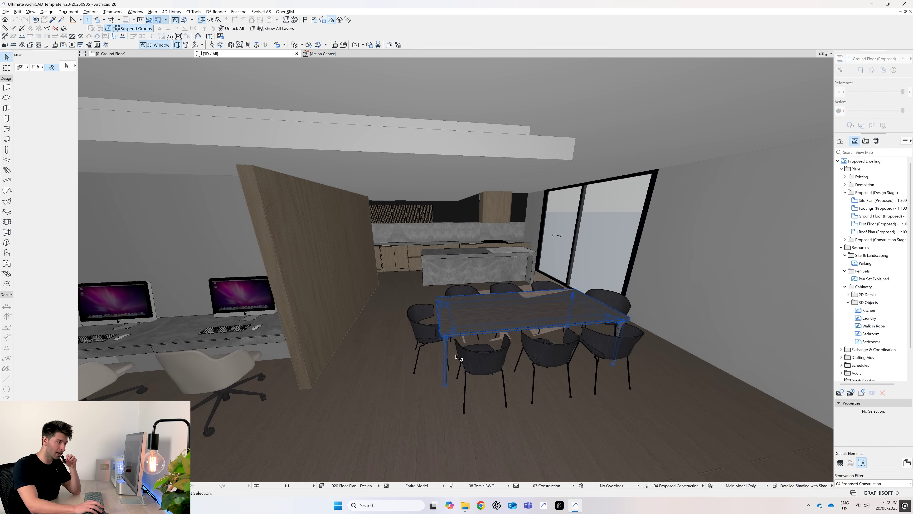
pyautogui.moveTo(455, 366); pyautogui.dragTo(492, 339, button='middle')
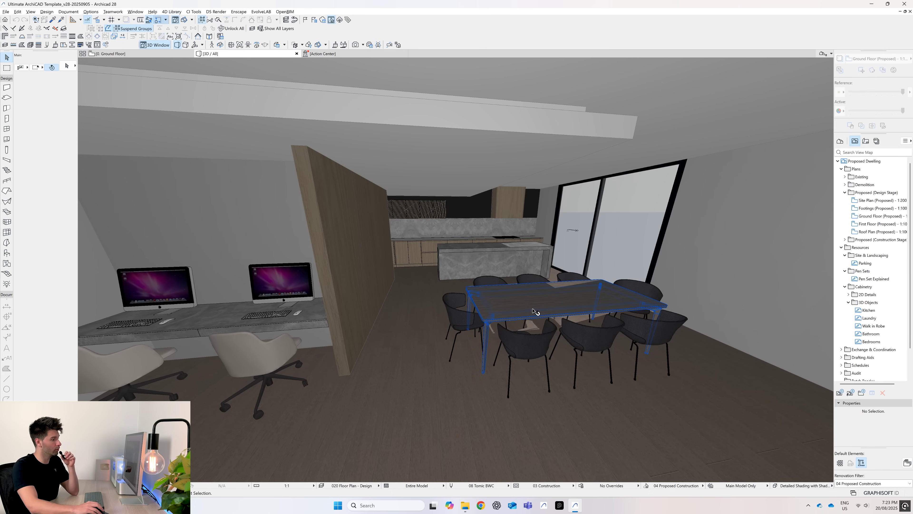
pyautogui.moveTo(461, 323); pyautogui.dragTo(466, 323, button='middle')
pyautogui.scroll(2, 466, 323)
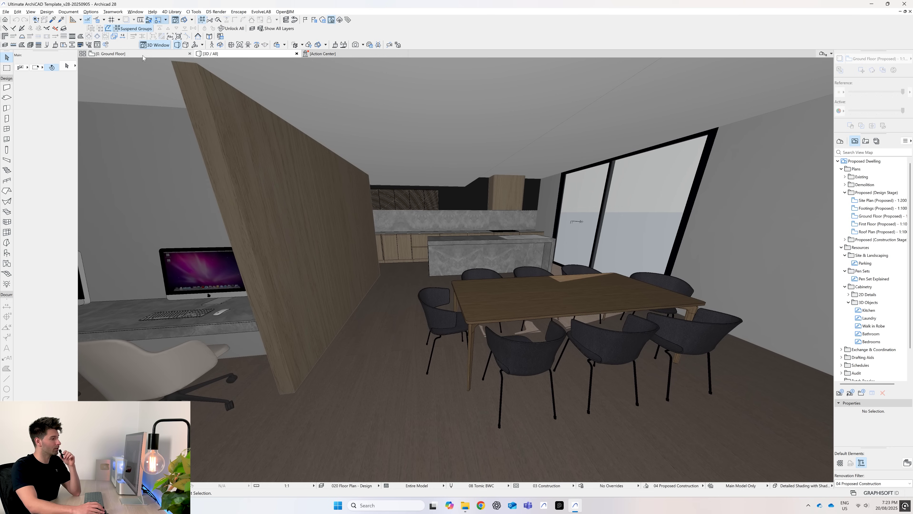
# Step: Examine the generic dark dining table and chairs in the 3D interior view for comparison
pyautogui.moveTo(147, 54)
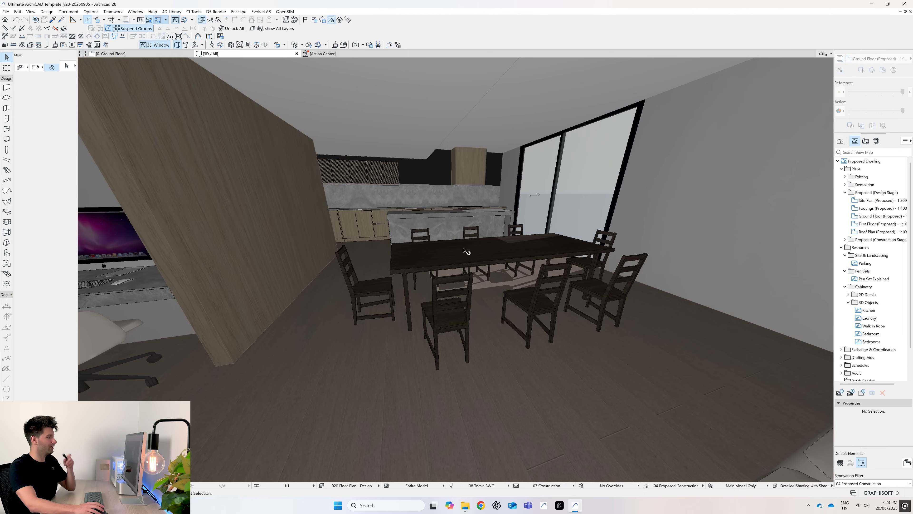
pyautogui.scroll(-4, 516, 248)
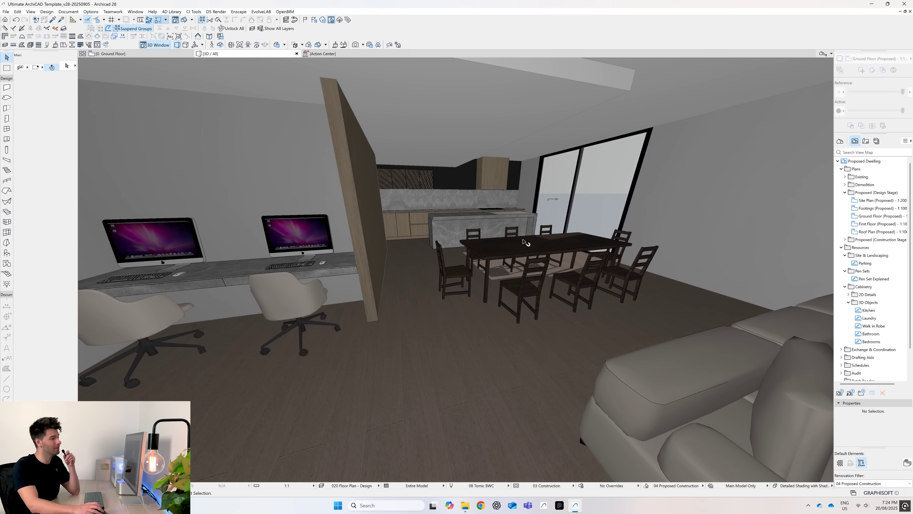
pyautogui.scroll(2, 526, 247)
pyautogui.moveTo(529, 248); pyautogui.dragTo(553, 250, button='middle')
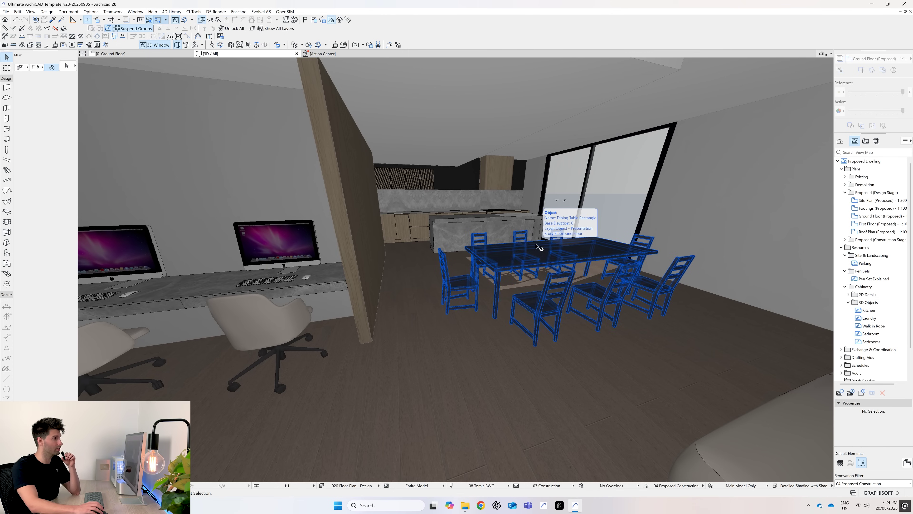
# Step: On the Ground Floor plan, delete the generic dining set and move the grouped Munich table with armchairs from outside the house into its place
pyautogui.click(177, 55)
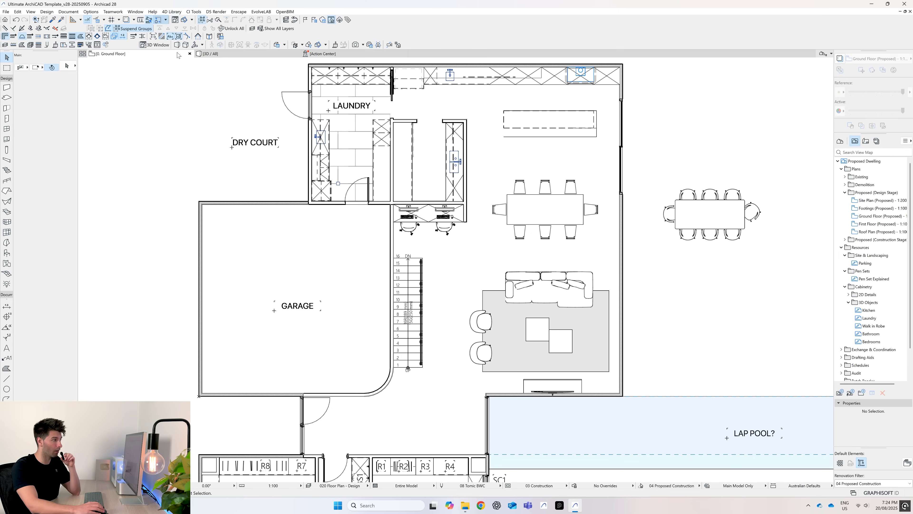
pyautogui.click(559, 209)
pyautogui.press('Delete')
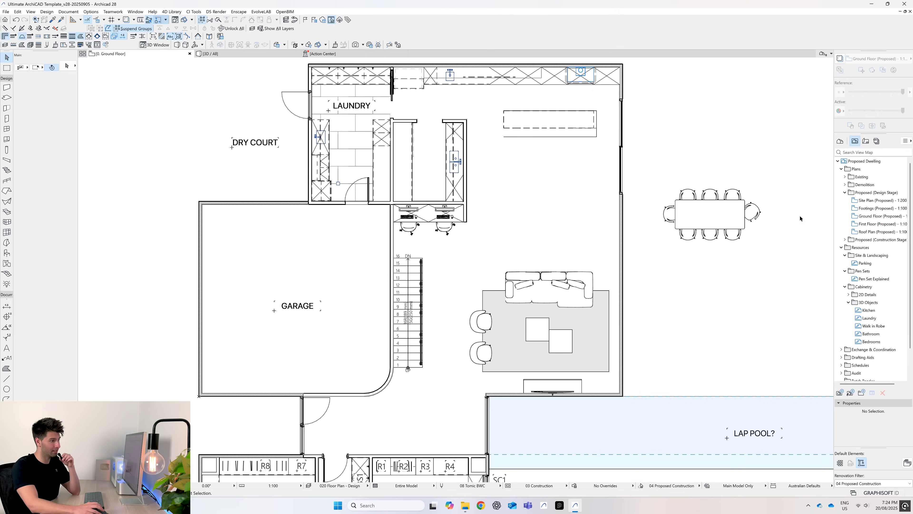
pyautogui.click(774, 190)
pyautogui.moveTo(710, 214); pyautogui.dragTo(546, 211)
pyautogui.click(548, 210)
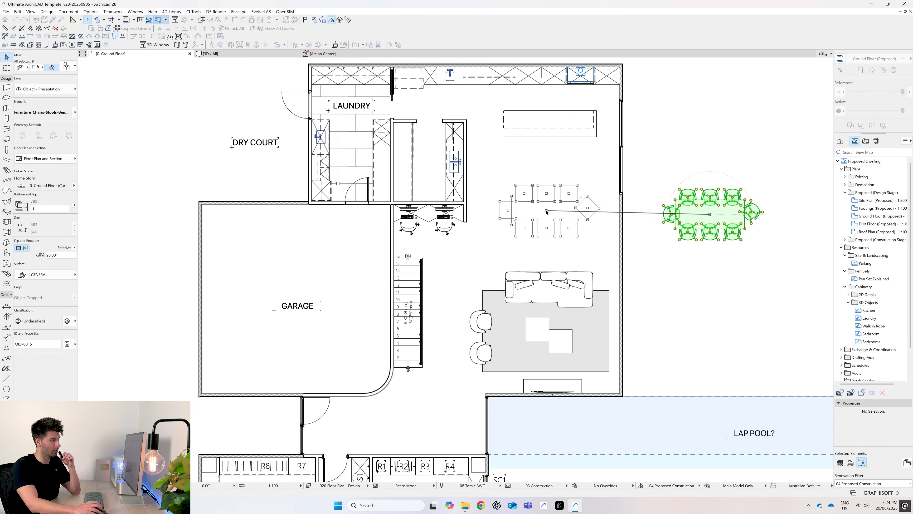
# Step: Check the moved Munich dining set in the 3D interior view and on the Ground Floor plan
pyautogui.click(247, 54)
pyautogui.scroll(-2, 582, 289)
pyautogui.moveTo(629, 261); pyautogui.dragTo(586, 257, button='middle')
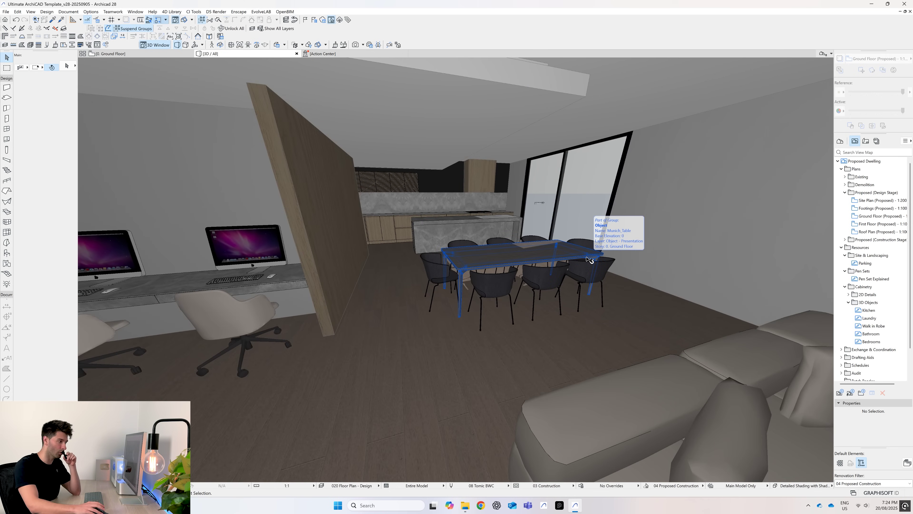
pyautogui.click(212, 44)
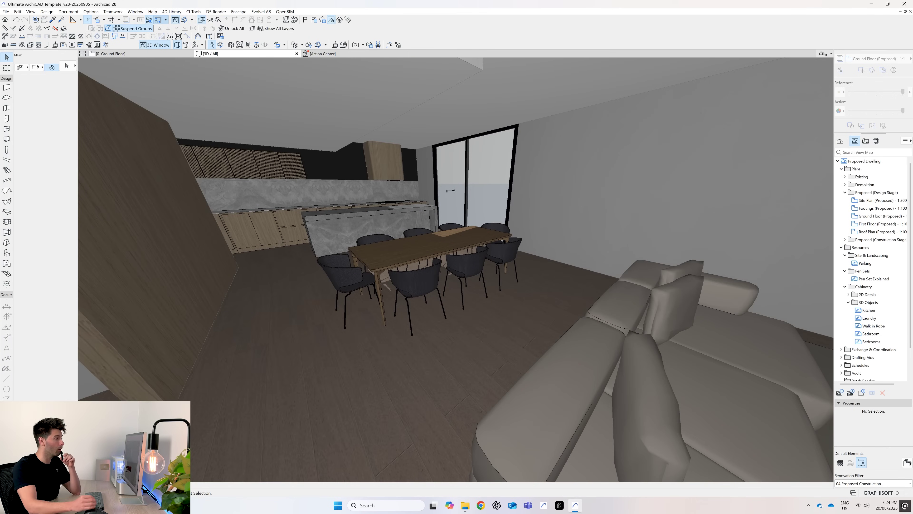
pyautogui.press('F2')
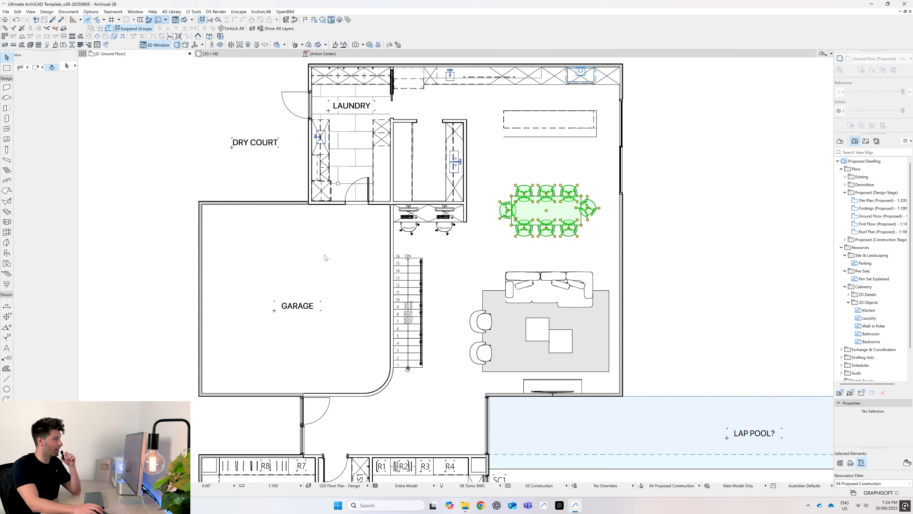
pyautogui.press('F3')
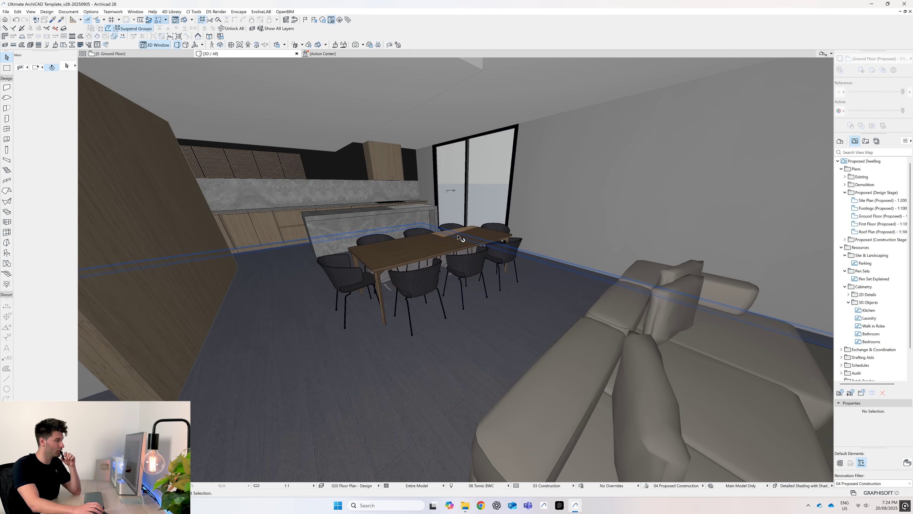
pyautogui.click(415, 258)
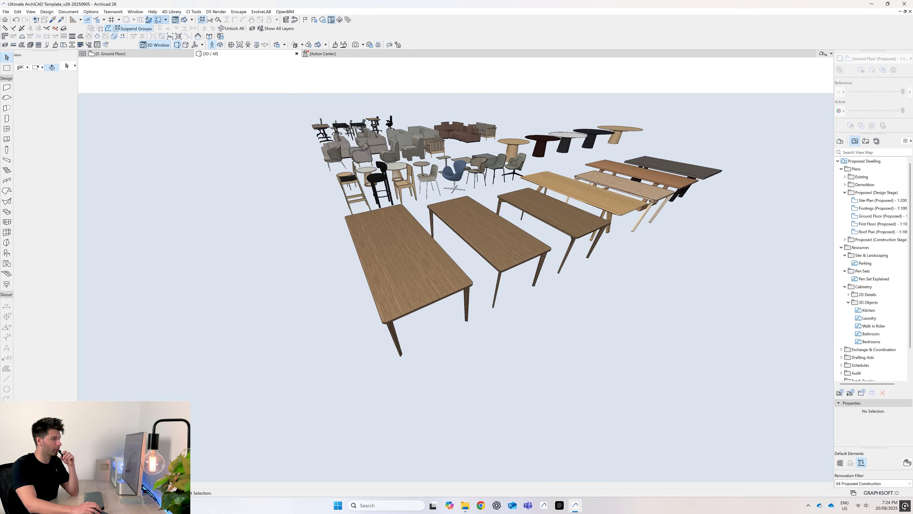
# Step: Review the table size and wood surface options in the settings of the largest Munich table and accept the dialog
pyautogui.click(507, 251)
pyautogui.moveTo(507, 251); pyautogui.dragTo(365, 326, button='middle')
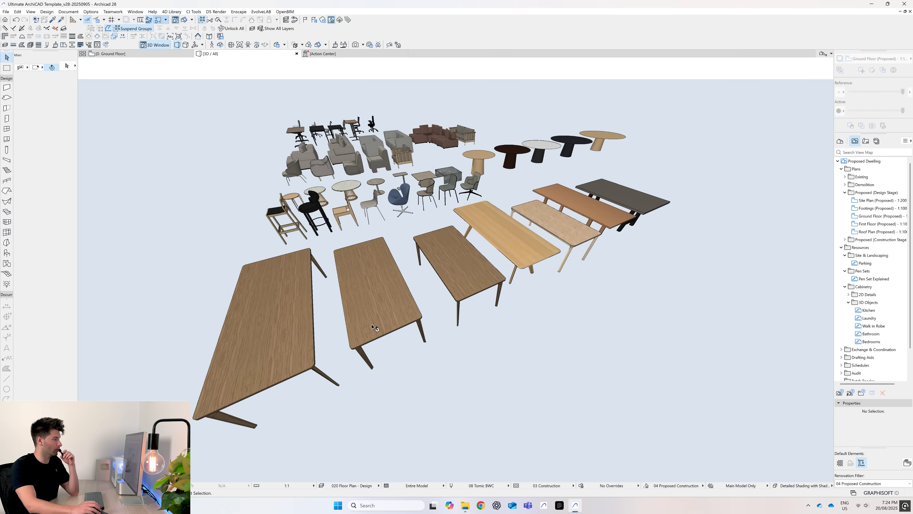
pyautogui.click(289, 320)
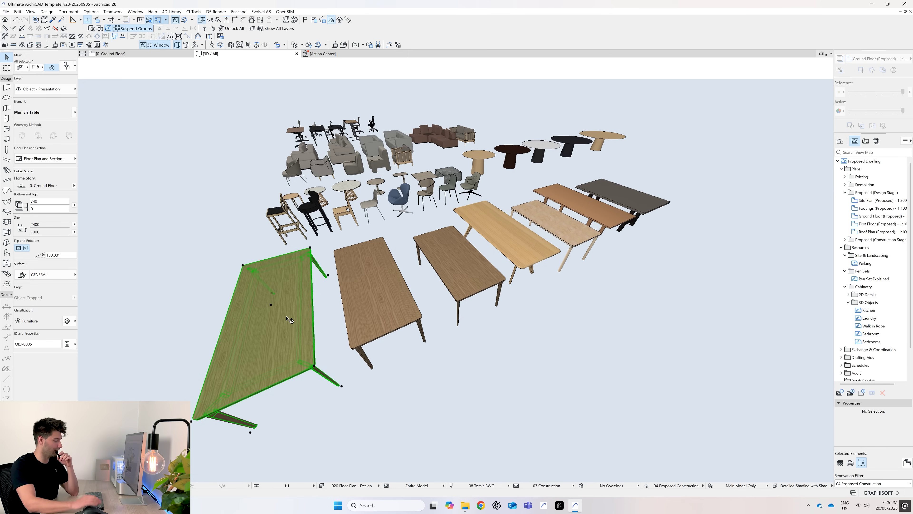
pyautogui.hotkey('ctrl', 't')
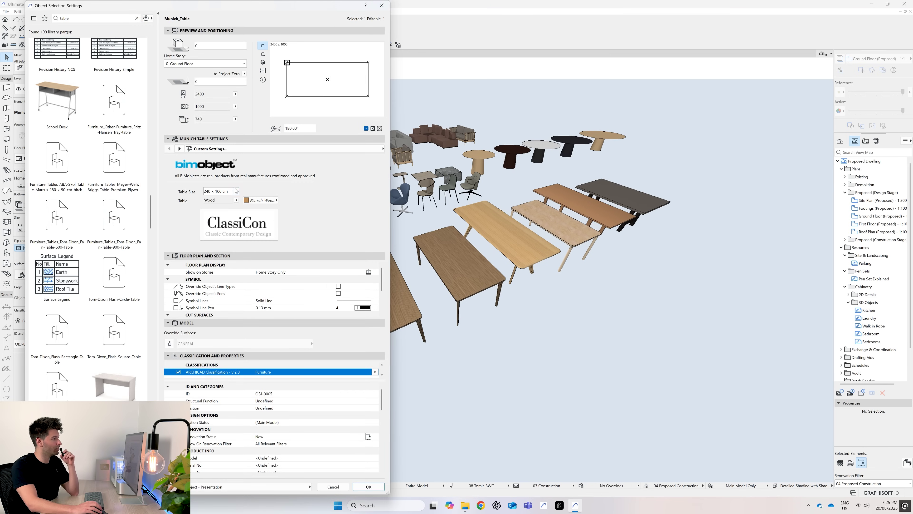
pyautogui.click(236, 191)
pyautogui.click(226, 213)
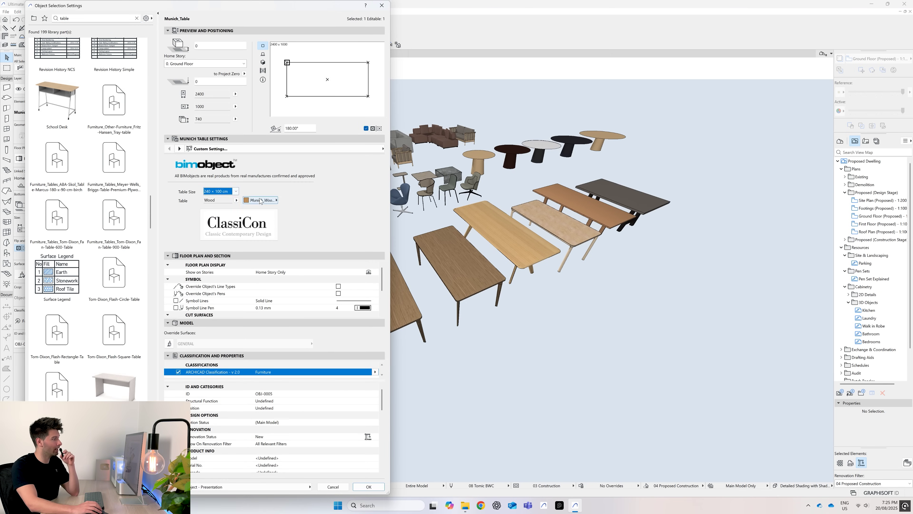
pyautogui.click(260, 200)
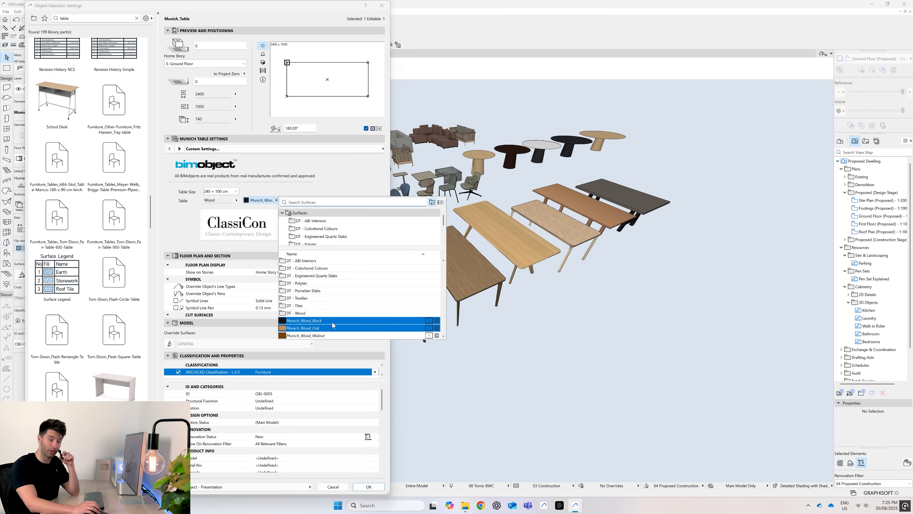
pyautogui.click(332, 336)
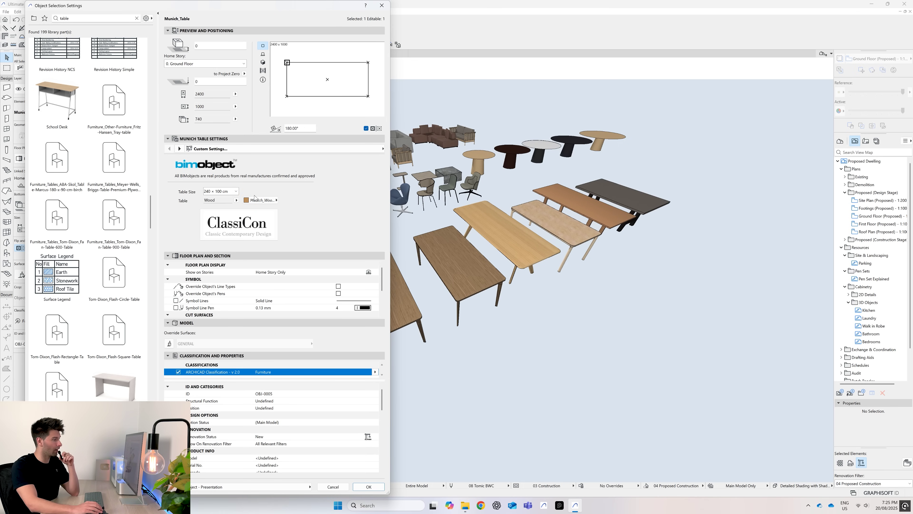
pyautogui.click(367, 486)
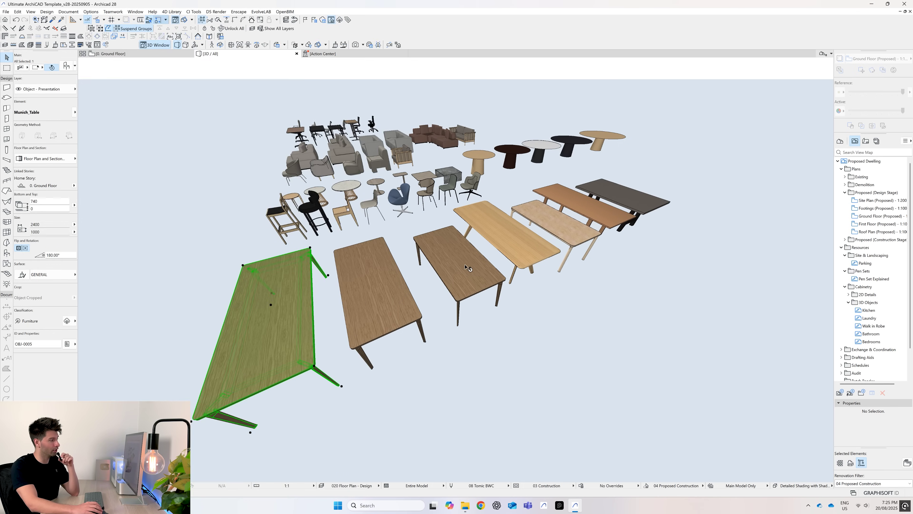
# Step: Inspect the remaining rectangular tables in the 3D furniture collection, selecting the Tom Dixon, ABA Skol and Fritz Hansen models
pyautogui.moveTo(465, 266); pyautogui.dragTo(316, 249, button='middle')
pyautogui.click(391, 221)
pyautogui.scroll(3, 381, 227)
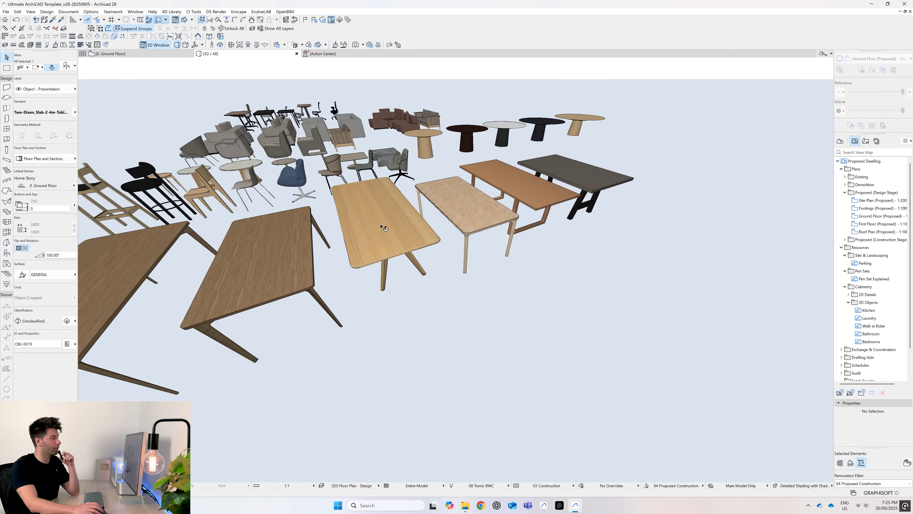
pyautogui.moveTo(381, 226); pyautogui.dragTo(363, 212, button='middle')
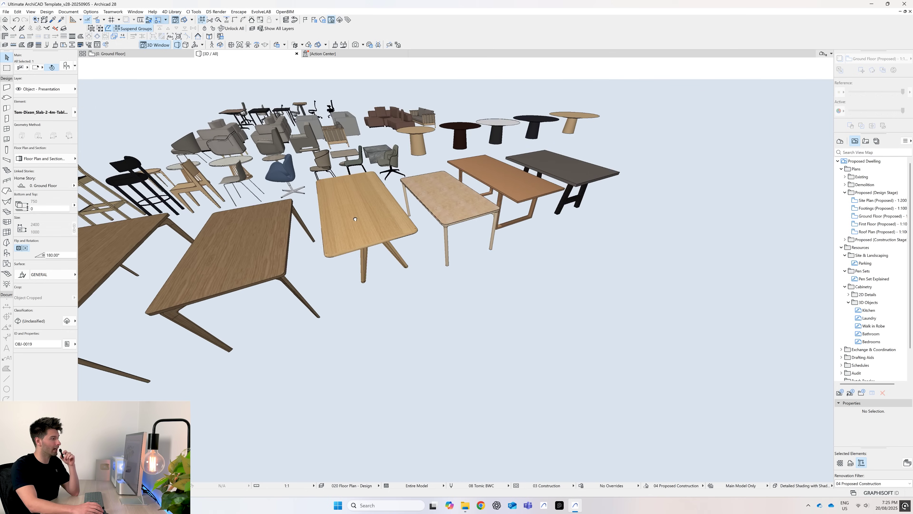
pyautogui.click(441, 207)
pyautogui.keyDown('shift'); pyautogui.moveTo(465, 201); pyautogui.dragTo(366, 241, button='middle'); pyautogui.keyUp('shift')
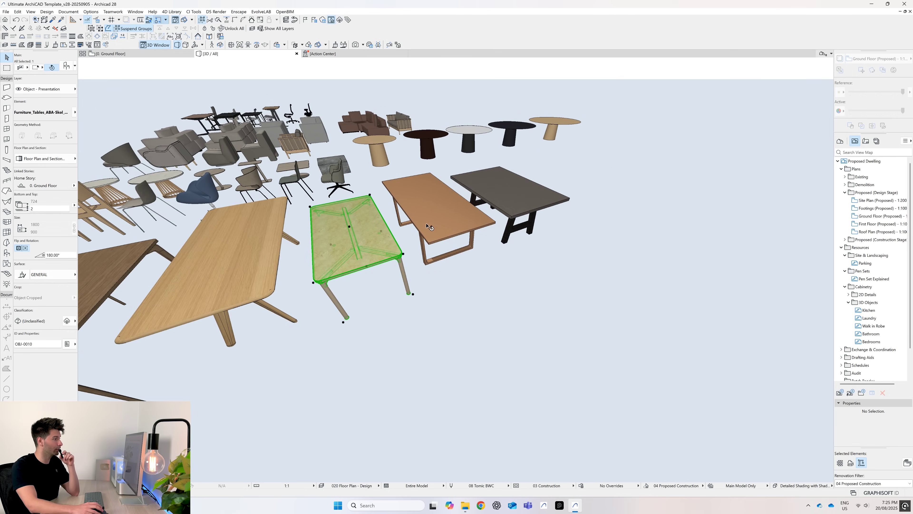
pyautogui.keyDown('shift'); pyautogui.moveTo(450, 224); pyautogui.dragTo(297, 252, button='middle'); pyautogui.keyUp('shift')
pyautogui.scroll(1, 397, 237)
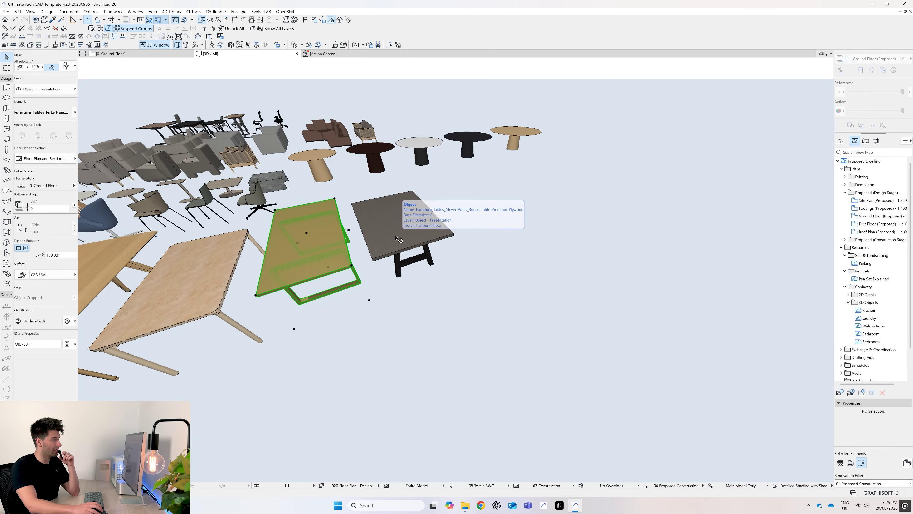
pyautogui.scroll(-2, 326, 252)
pyautogui.moveTo(325, 252); pyautogui.dragTo(379, 239, button='middle')
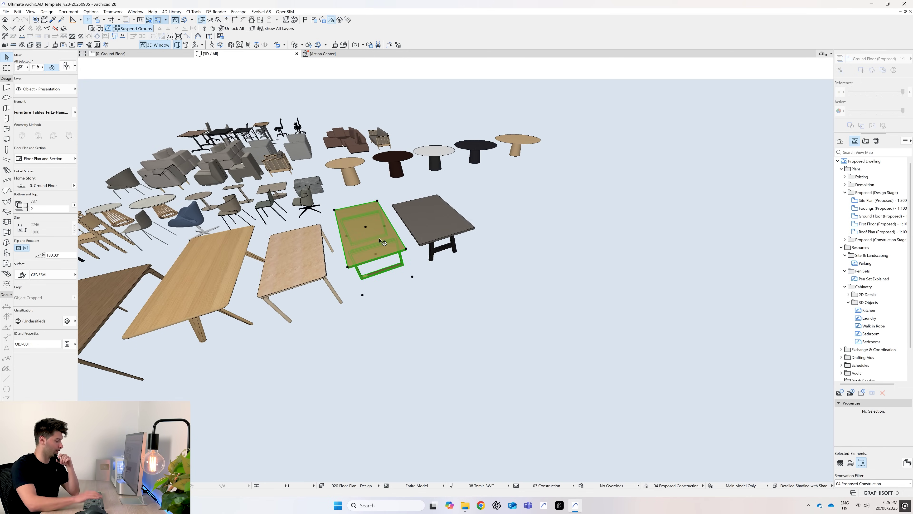
# Step: Review the product and listing parameters of the selected Fritz Hansen table and cancel its settings
pyautogui.hotkey('ctrl', 't')
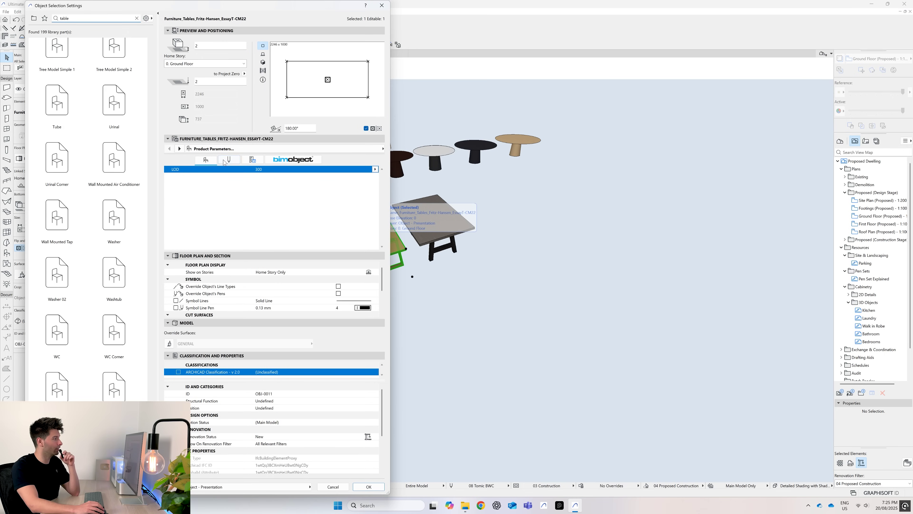
pyautogui.click(225, 163)
pyautogui.click(253, 159)
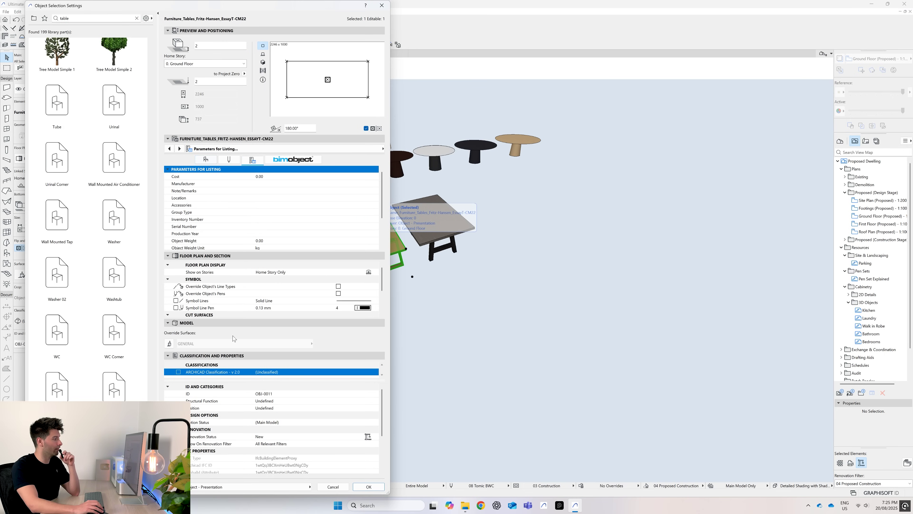
pyautogui.press('Escape')
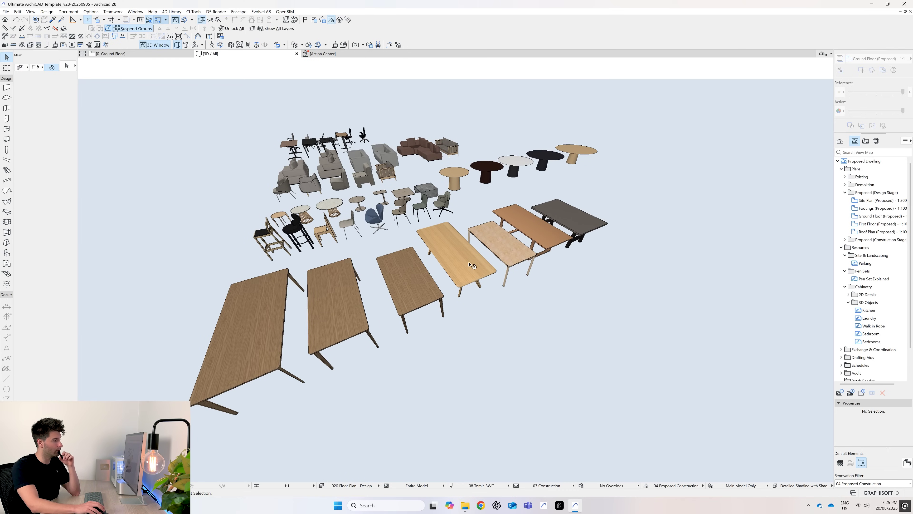
# Step: Open the Taormina chair's settings, show its shaded 3D preview, and try the chromed steel structure colour
pyautogui.keyDown('shift'); pyautogui.moveTo(352, 309); pyautogui.dragTo(326, 341, button='middle'); pyautogui.keyUp('shift')
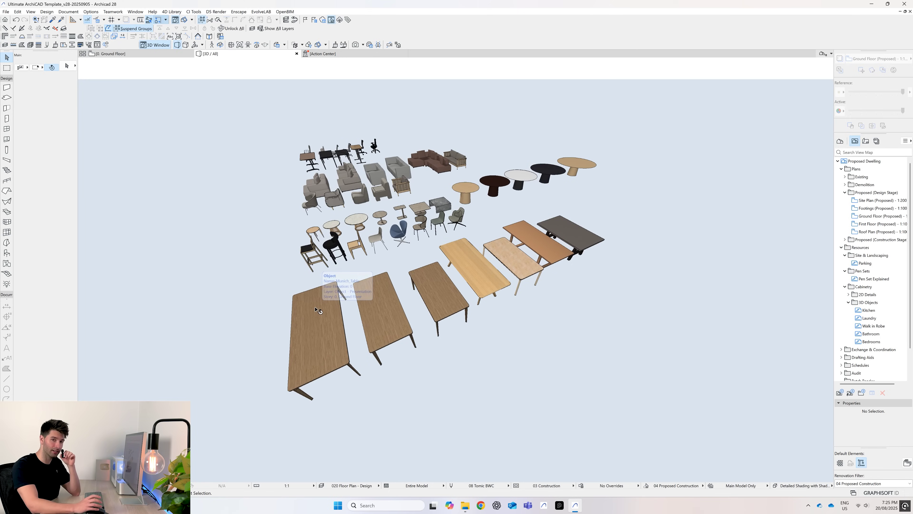
pyautogui.click(333, 285)
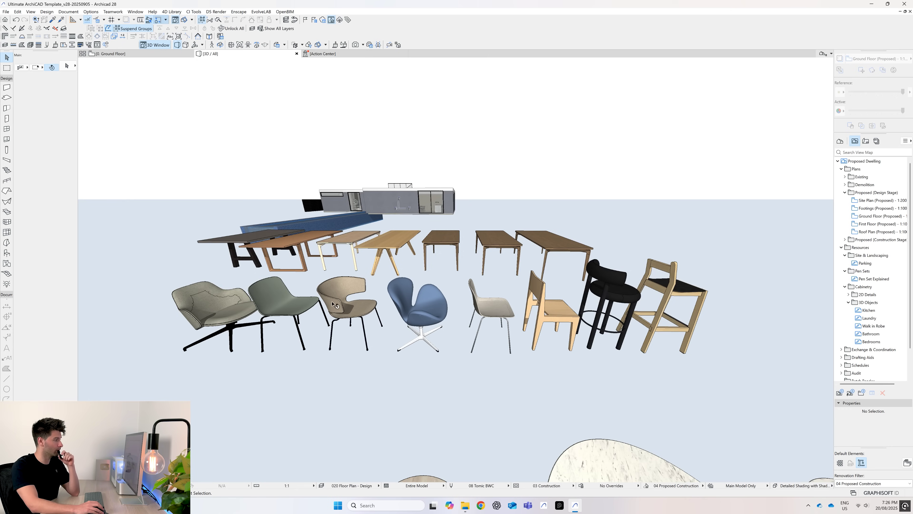
pyautogui.click(329, 293)
pyautogui.doubleClick(344, 294)
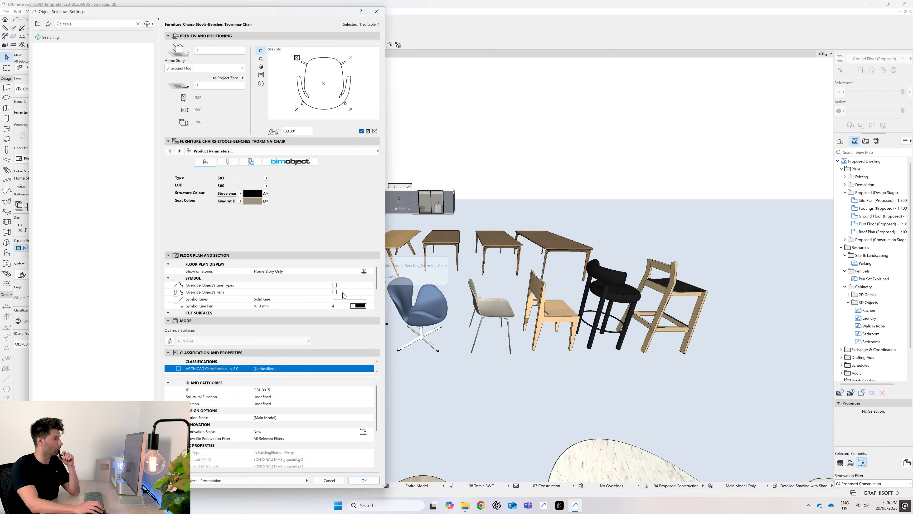
pyautogui.click(242, 193)
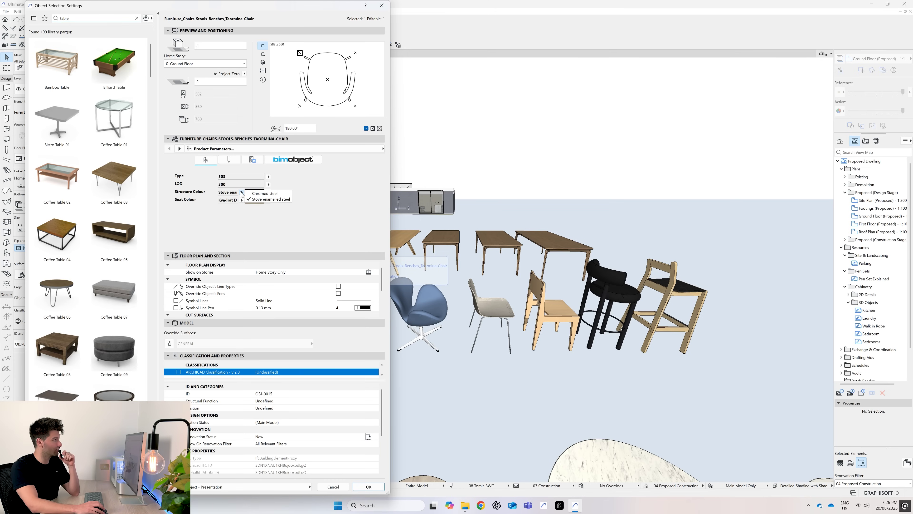
pyautogui.click(259, 69)
pyautogui.click(263, 61)
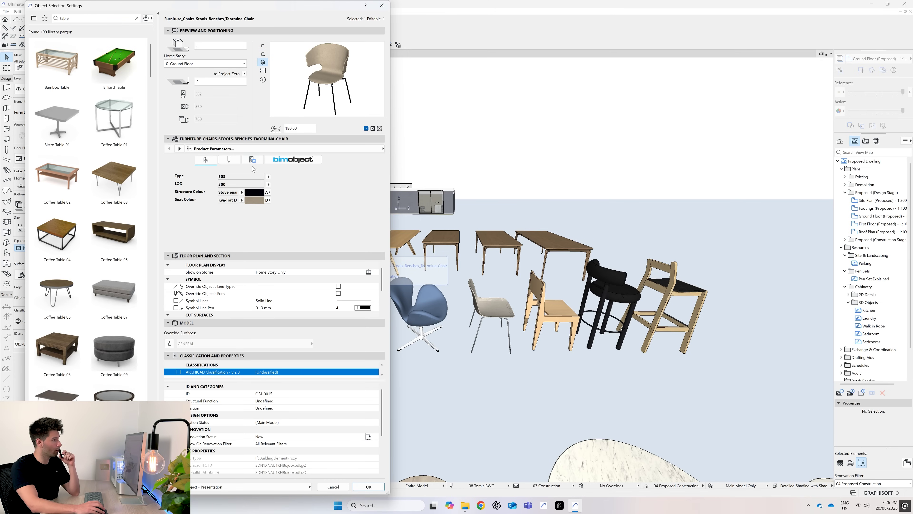
# Step: Try the Kvadrat Tonus and Kvadrat Steelcut seat colours on the Taormina chair, and cancel its settings
pyautogui.click(241, 200)
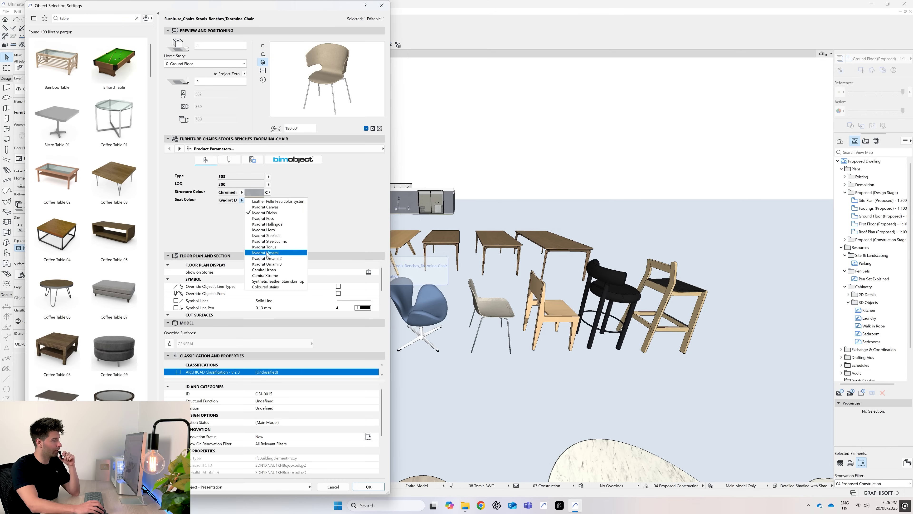
pyautogui.click(269, 254)
pyautogui.click(269, 200)
pyautogui.click(241, 200)
pyautogui.click(242, 200)
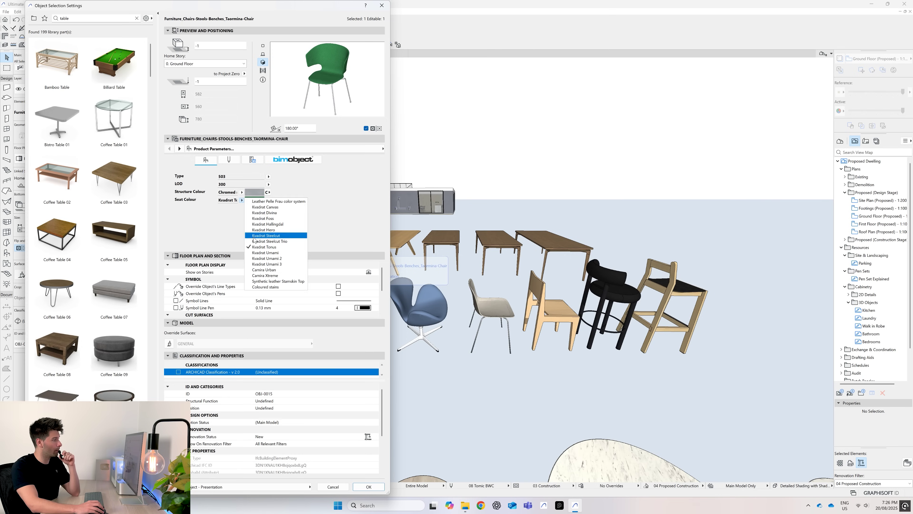
pyautogui.click(266, 237)
pyautogui.click(267, 200)
pyautogui.click(280, 212)
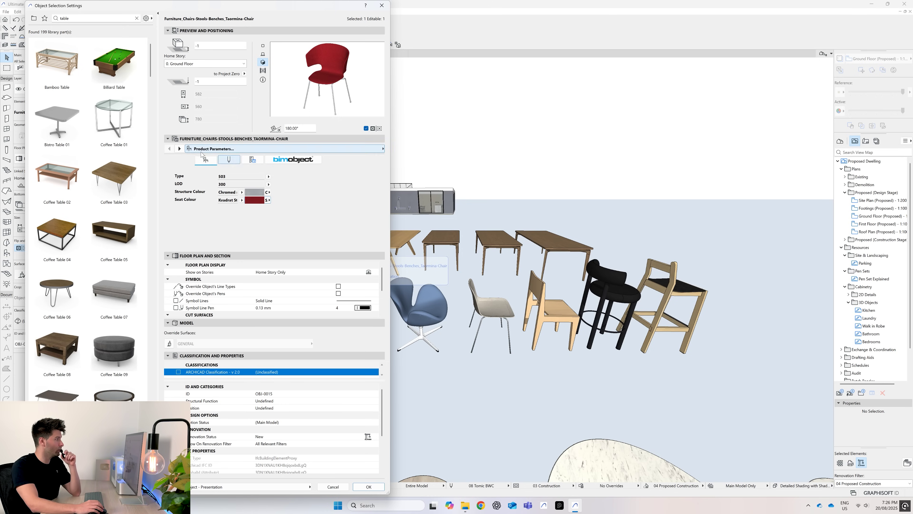
pyautogui.click(179, 149)
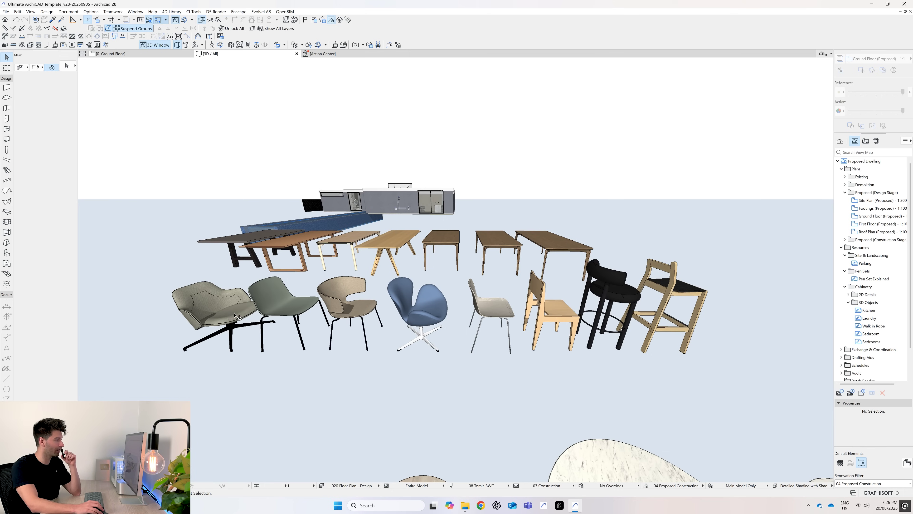
# Step: Examine the row of dining chairs, lounge chairs and bar stools in the 3D furniture collection from several angles and distances
pyautogui.scroll(-3, 433, 318)
pyautogui.scroll(2, 565, 304)
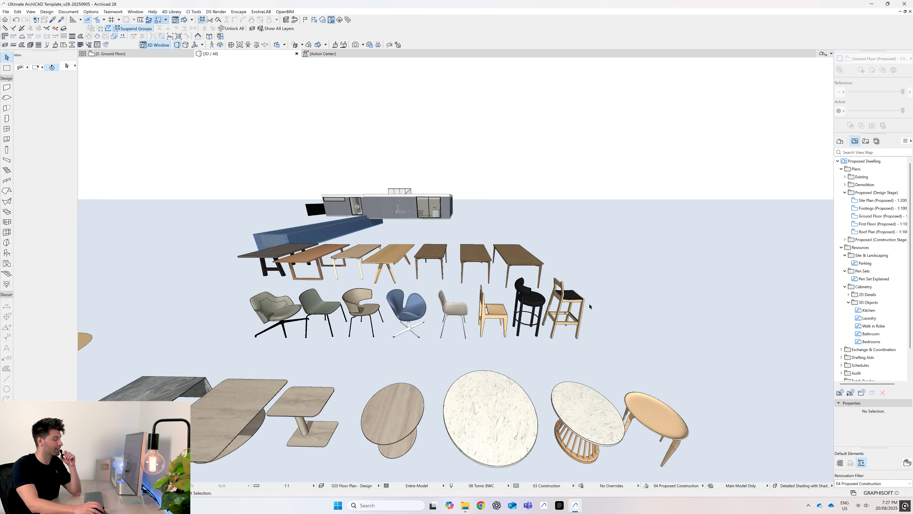
pyautogui.scroll(3, 589, 306)
pyautogui.scroll(-4, 556, 310)
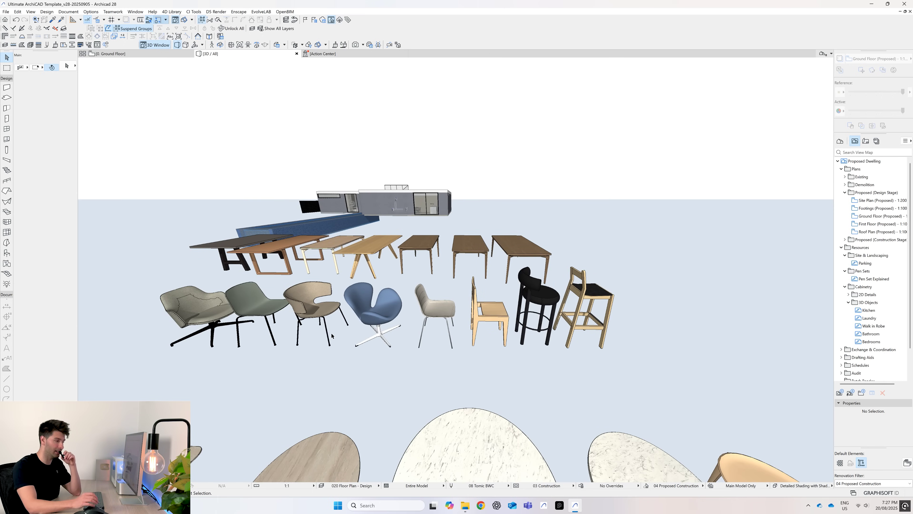
pyautogui.keyDown('shift'); pyautogui.moveTo(356, 343); pyautogui.dragTo(377, 315, button='middle'); pyautogui.keyUp('shift')
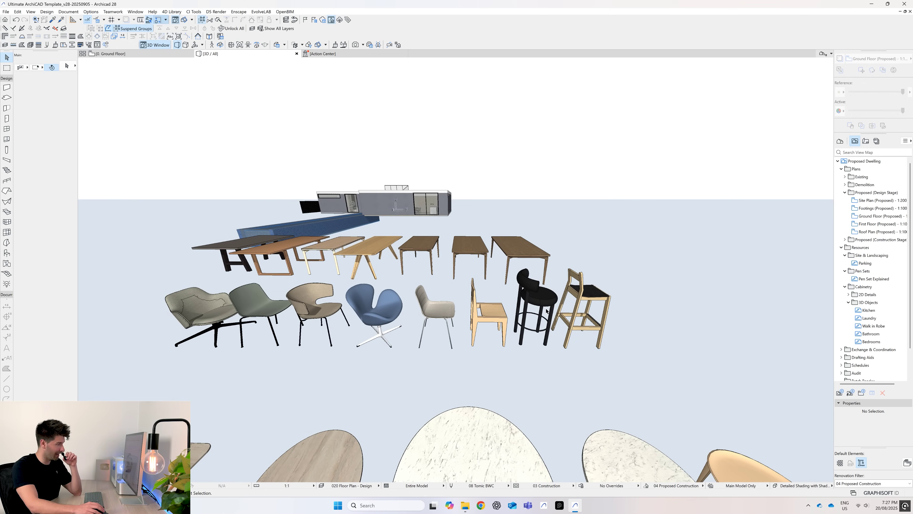
pyautogui.keyDown('shift'); pyautogui.moveTo(547, 319); pyautogui.dragTo(438, 341, button='middle'); pyautogui.keyUp('shift')
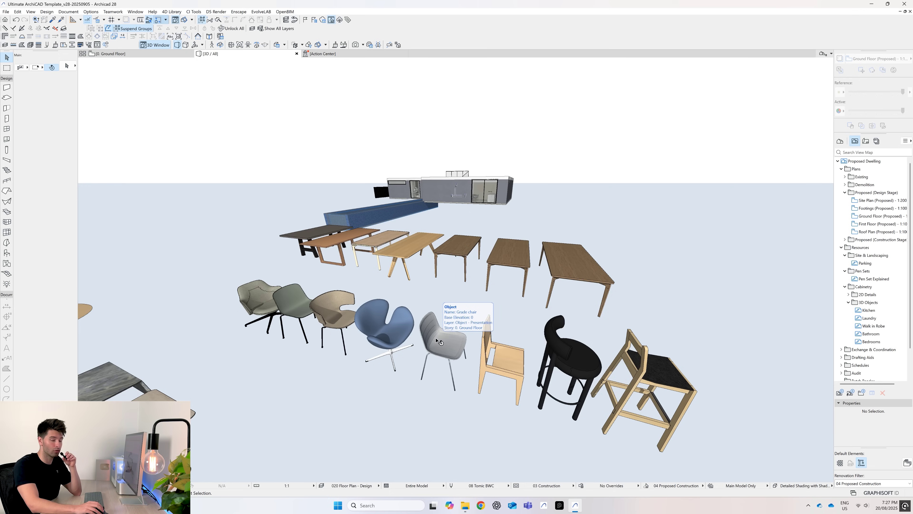
pyautogui.keyDown('shift'); pyautogui.moveTo(445, 340); pyautogui.dragTo(471, 332, button='middle'); pyautogui.keyUp('shift')
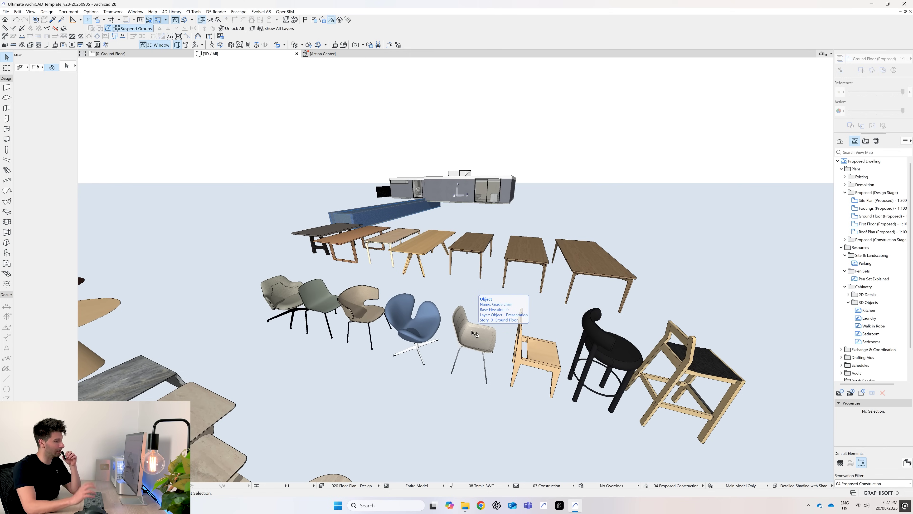
pyautogui.scroll(-5, 475, 334)
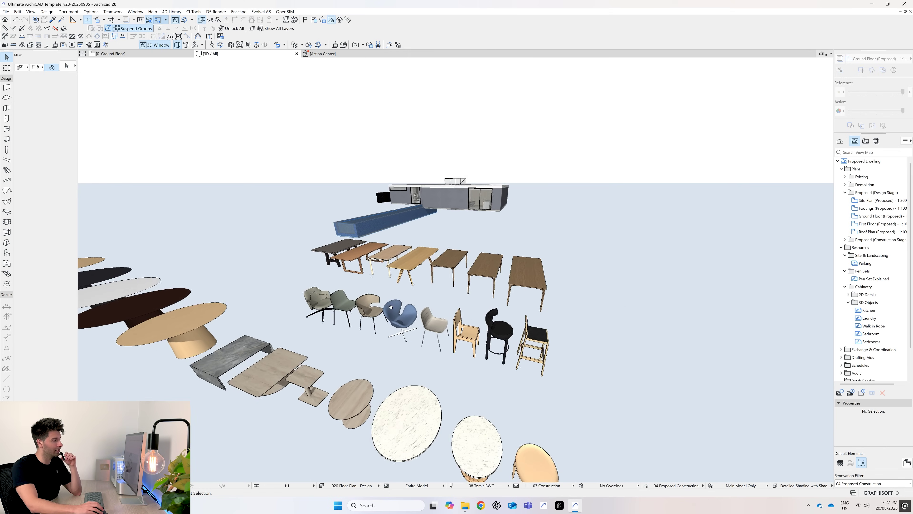
pyautogui.scroll(-1, 391, 307)
pyautogui.scroll(-1, 395, 315)
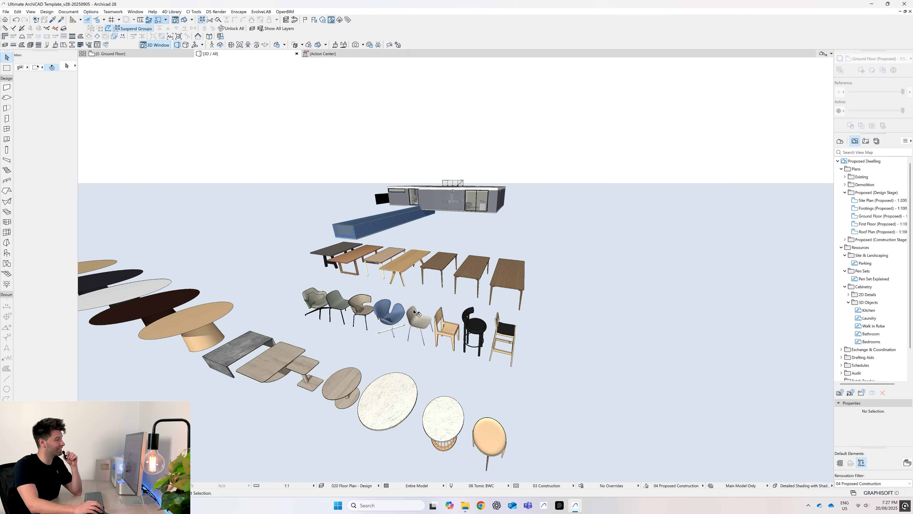
pyautogui.scroll(2, 417, 313)
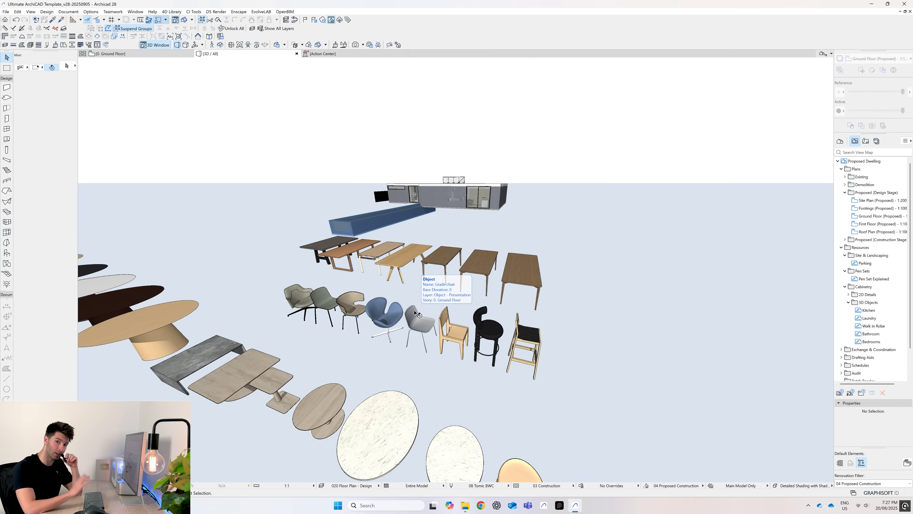
pyautogui.scroll(-1, 398, 361)
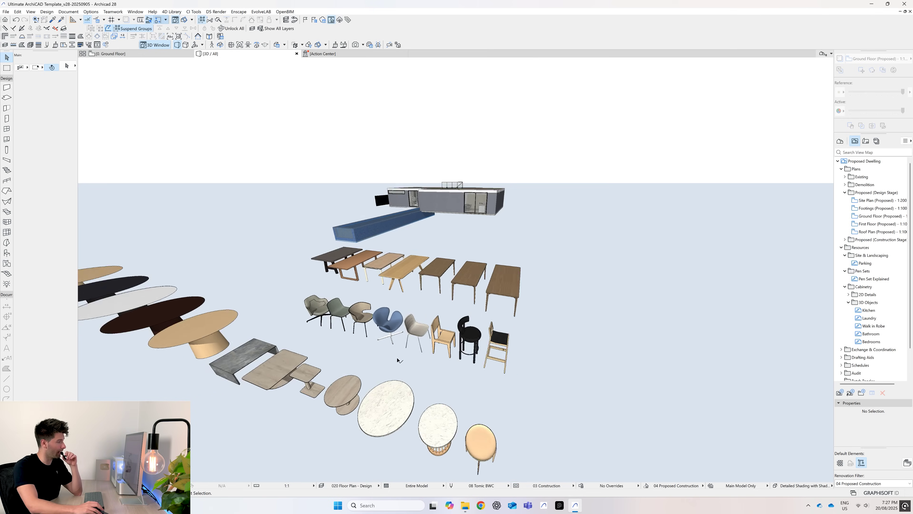
# Step: Inspect the coffee and side tables in the 3D collection, selecting them one by one up to the rectangular stone table
pyautogui.click(481, 440)
pyautogui.keyDown('shift'); pyautogui.moveTo(481, 441); pyautogui.dragTo(626, 421, button='middle'); pyautogui.keyUp('shift')
pyautogui.scroll(2, 601, 399)
pyautogui.click(570, 386)
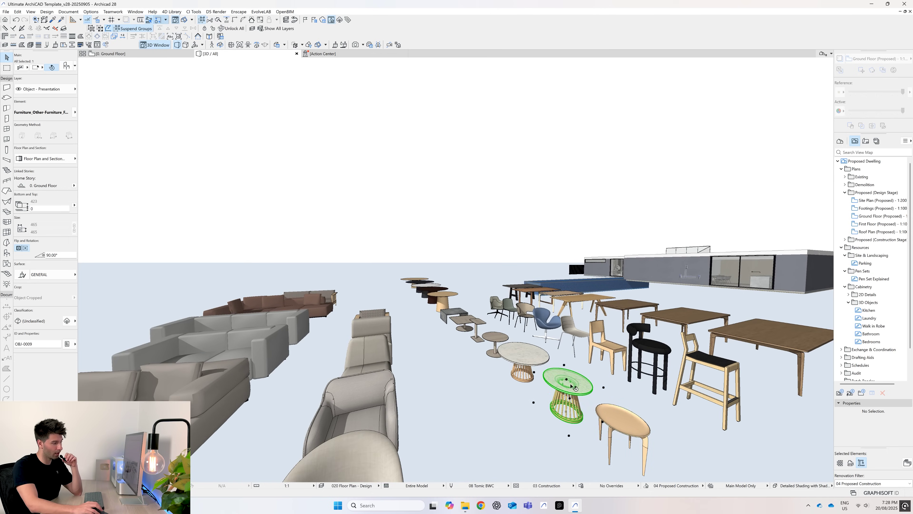
pyautogui.click(526, 357)
pyautogui.moveTo(525, 357); pyautogui.dragTo(637, 447, button='middle')
pyautogui.scroll(2, 654, 384)
pyautogui.click(570, 408)
pyautogui.click(537, 369)
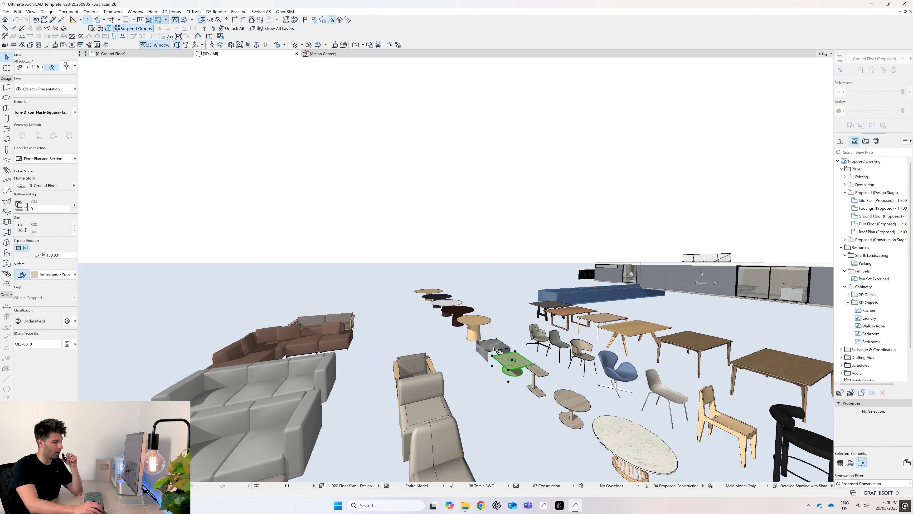
pyautogui.click(502, 351)
# Step: Preview the light wood round ufo table at LOD 200 and 100, restore LOD 300, and accept its settings
pyautogui.scroll(5, 510, 377)
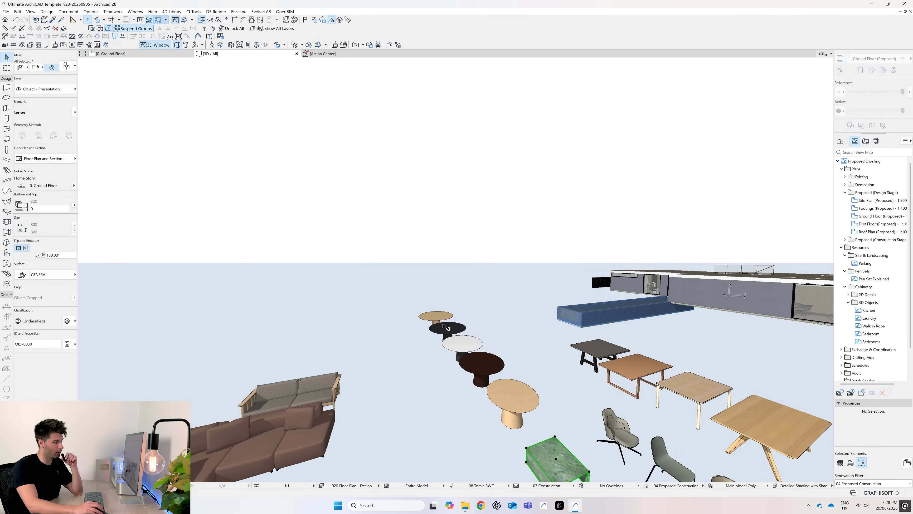
pyautogui.scroll(-3, 467, 349)
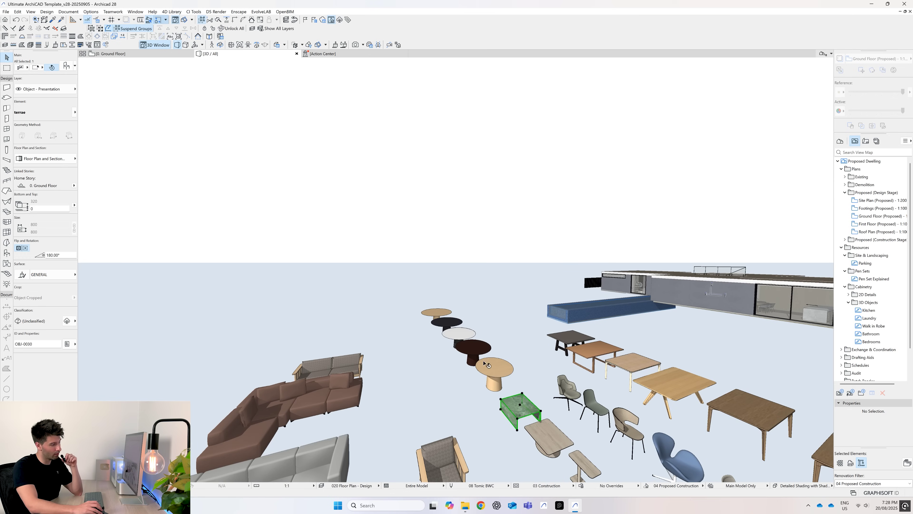
pyautogui.click(503, 378)
pyautogui.scroll(-3, 491, 370)
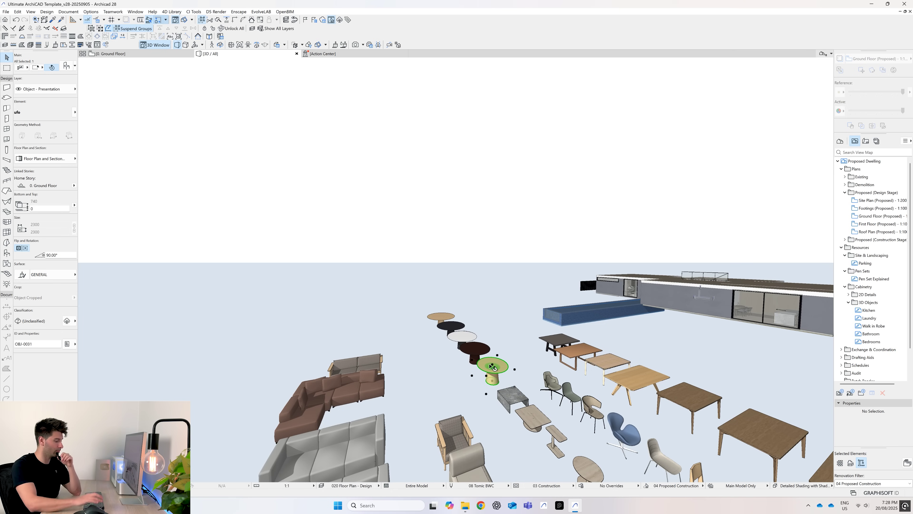
pyautogui.hotkey('ctrl', 't')
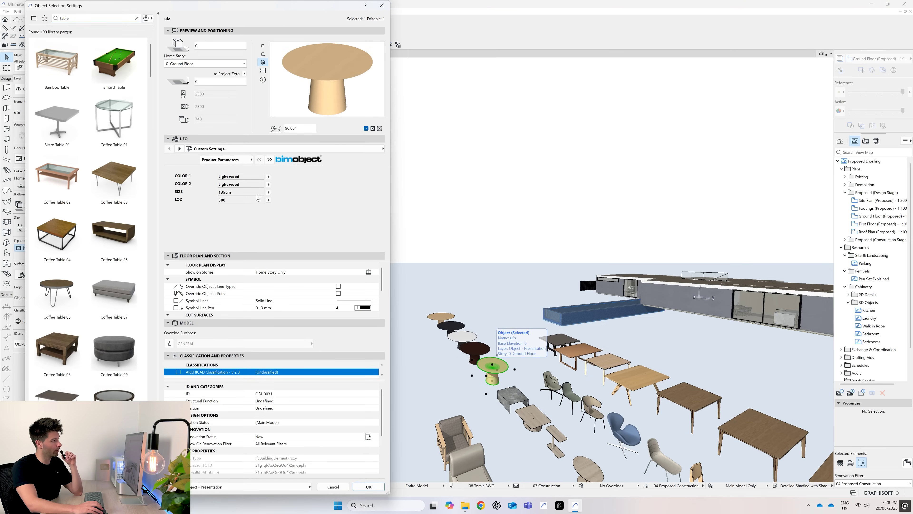
pyautogui.click(268, 200)
pyautogui.click(280, 209)
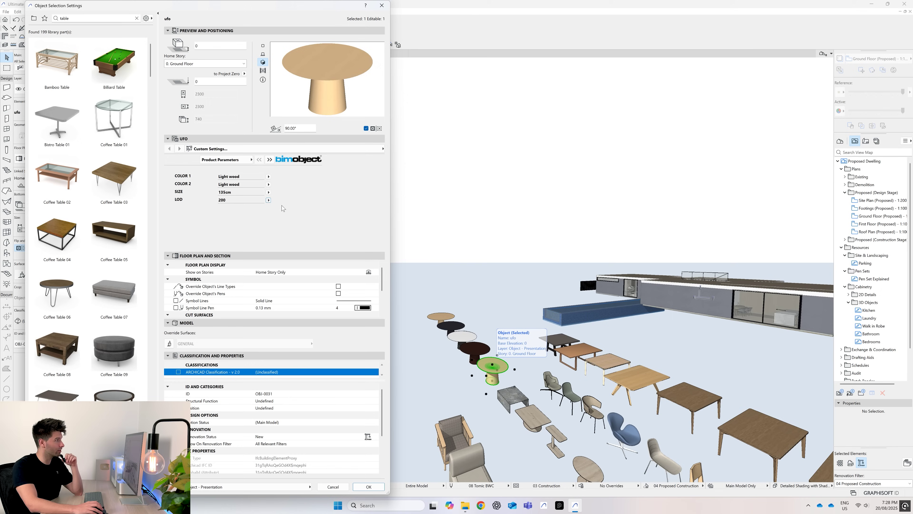
pyautogui.click(268, 201)
pyautogui.click(281, 216)
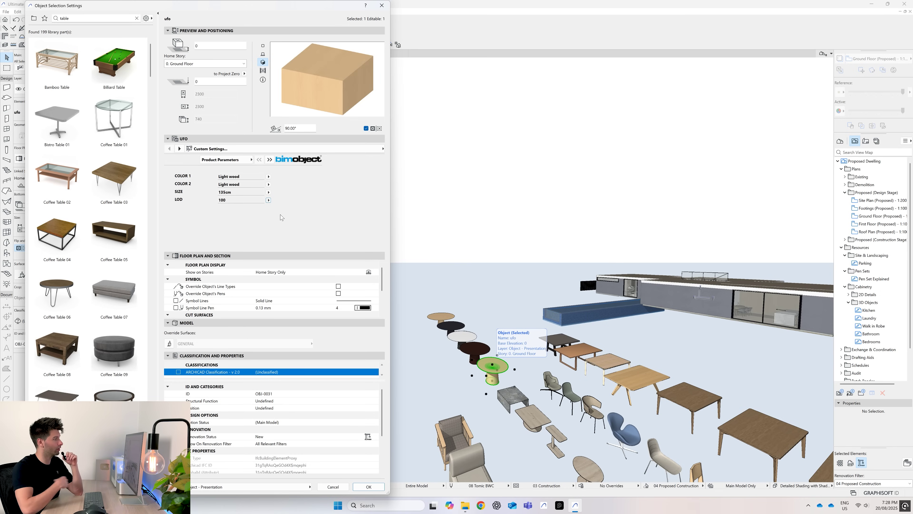
pyautogui.click(268, 201)
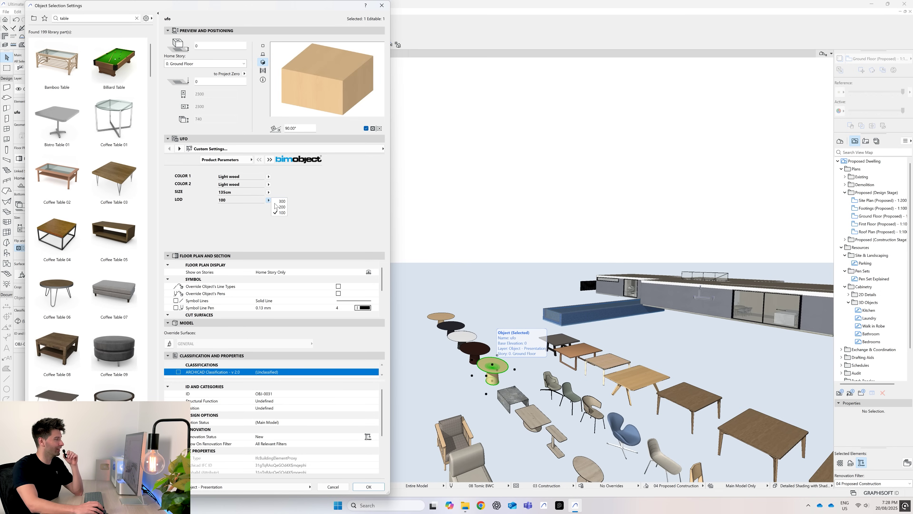
pyautogui.click(283, 207)
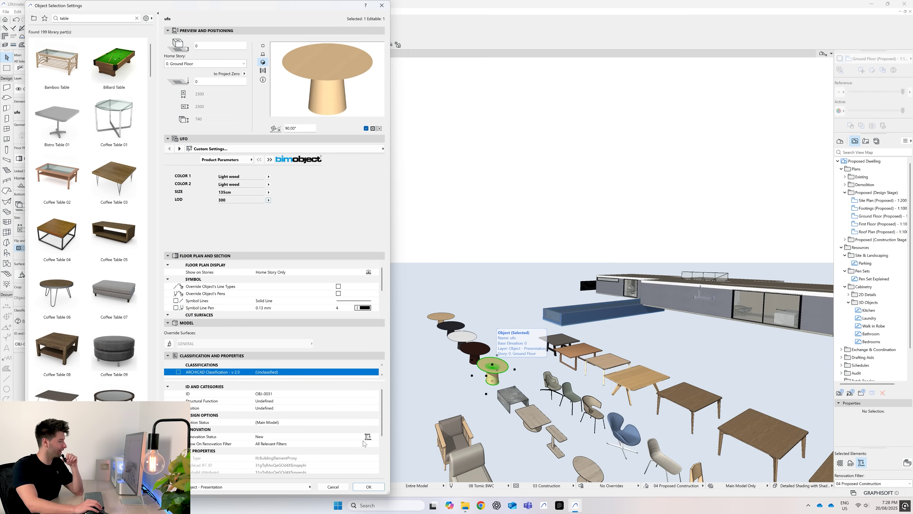
pyautogui.click(368, 487)
# Step: Inspect the lounge armchairs beside the sofas in the 3D collection, selecting the Fritz Hansen SH210 chair
pyautogui.scroll(-4, 442, 395)
pyautogui.moveTo(441, 394); pyautogui.dragTo(432, 348, button='middle')
pyautogui.scroll(2, 446, 383)
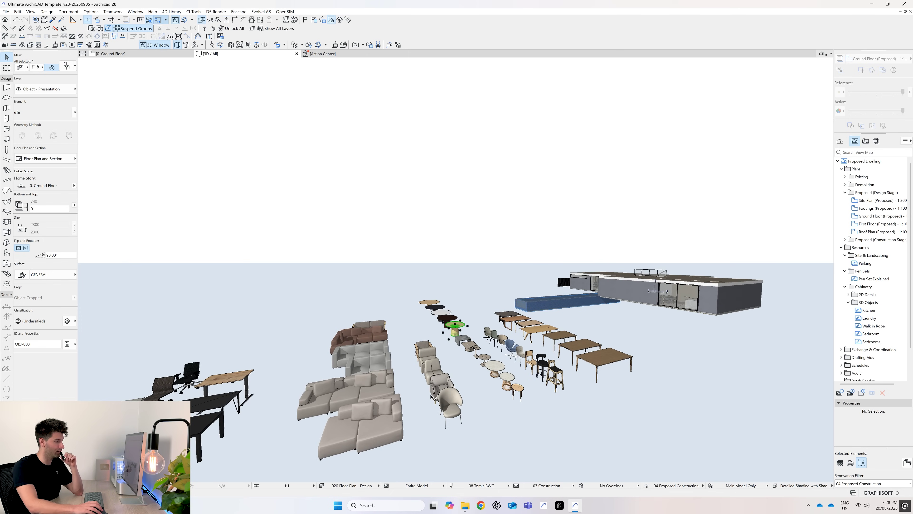
pyautogui.scroll(4, 473, 407)
pyautogui.moveTo(472, 407); pyautogui.dragTo(539, 403, button='middle')
pyautogui.click(539, 400)
pyautogui.scroll(2, 539, 399)
pyautogui.moveTo(556, 371); pyautogui.dragTo(625, 419, button='middle')
pyautogui.scroll(1, 616, 364)
pyautogui.scroll(-2, 608, 395)
pyautogui.moveTo(586, 376); pyautogui.dragTo(627, 406, button='middle')
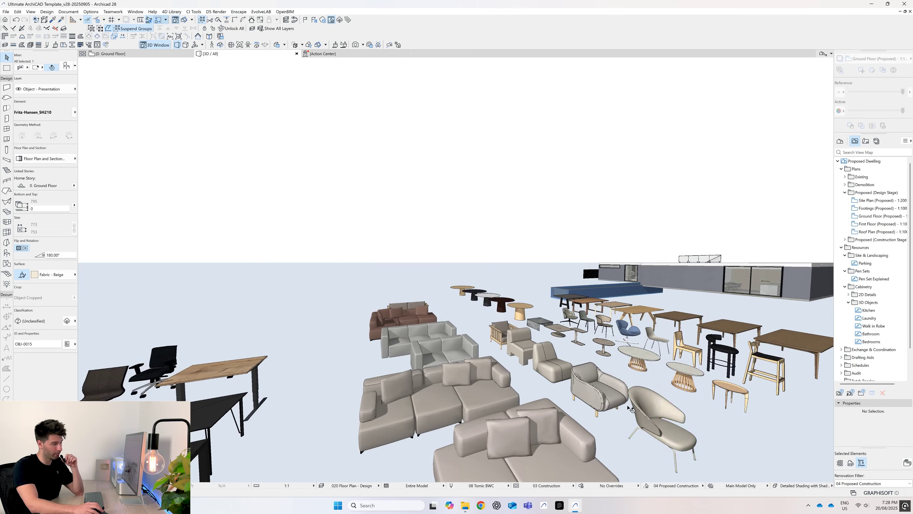
# Step: Examine the timber-framed armchair at the far end of the armchair row by selecting it, and clear the selection
pyautogui.scroll(3, 631, 408)
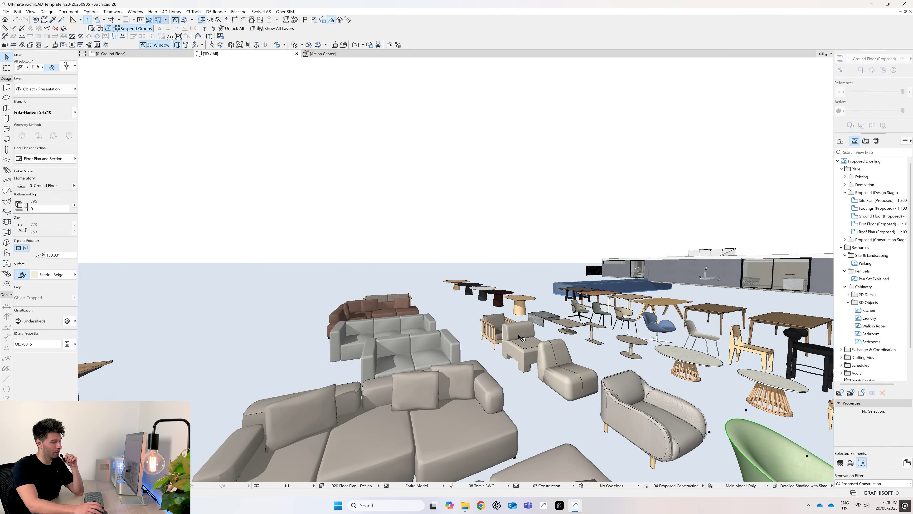
pyautogui.scroll(4, 601, 381)
pyautogui.scroll(-2, 626, 391)
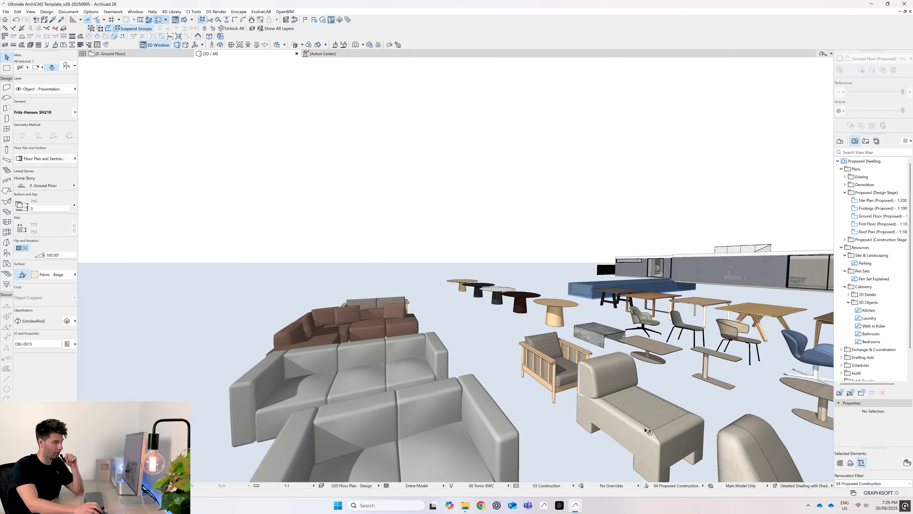
pyautogui.click(552, 356)
pyautogui.scroll(4, 555, 403)
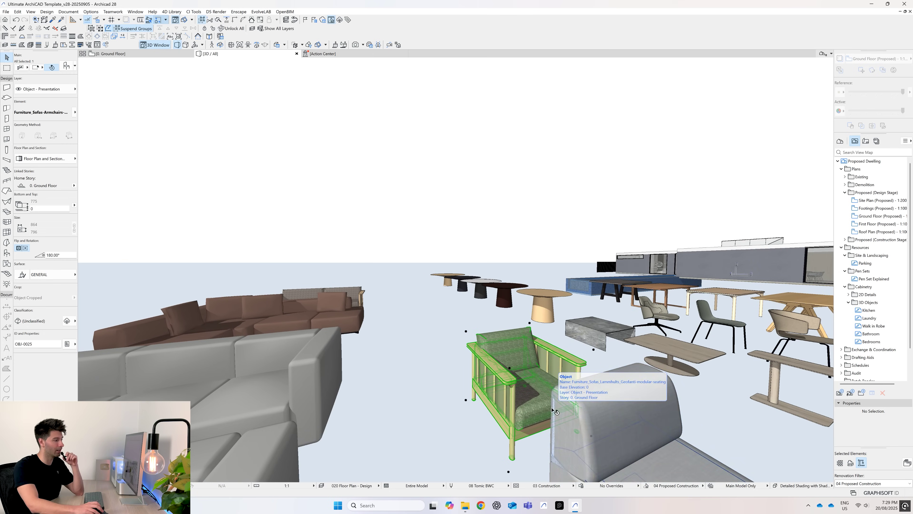
pyautogui.scroll(2, 540, 394)
pyautogui.keyDown('shift'); pyautogui.moveTo(501, 365); pyautogui.dragTo(449, 399, button='middle'); pyautogui.keyUp('shift')
pyautogui.click(429, 411)
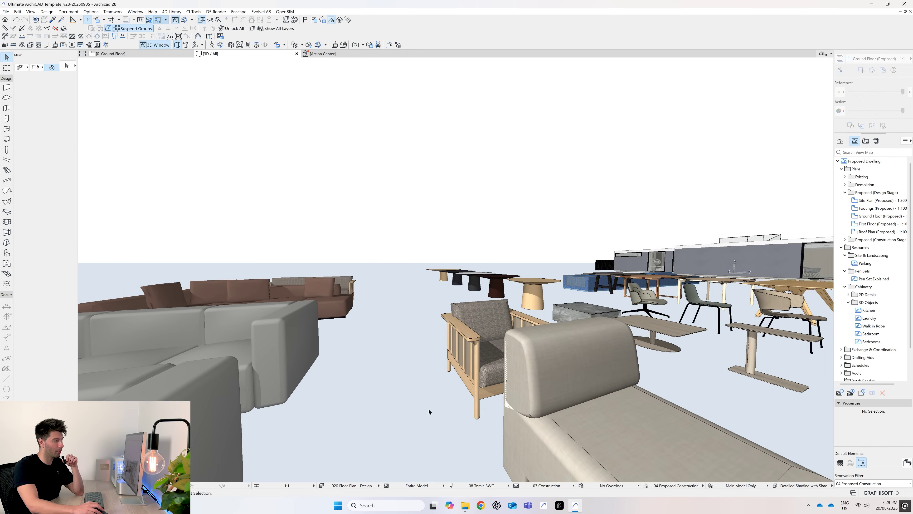
pyautogui.scroll(-8, 450, 358)
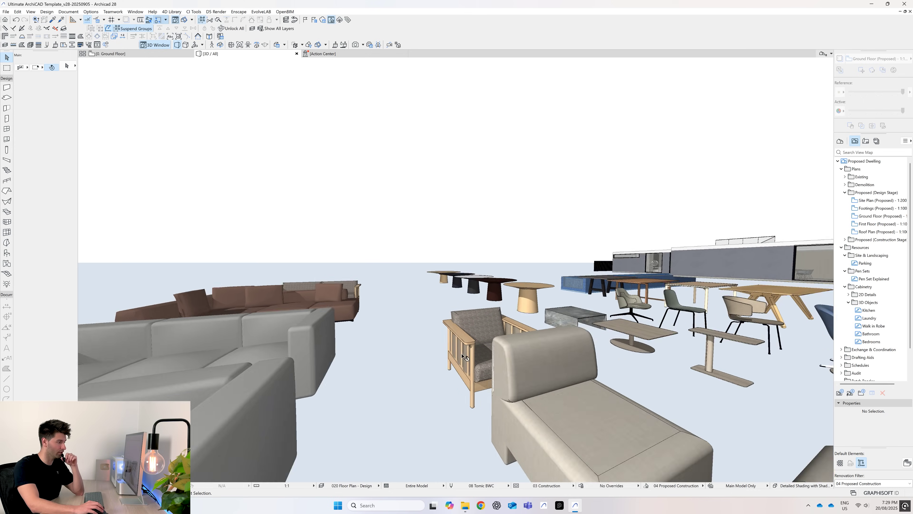
# Step: Set the Table option of the timber-framed Ondule 3-seat sofa to With and accept its settings
pyautogui.click(476, 334)
pyautogui.scroll(5, 478, 333)
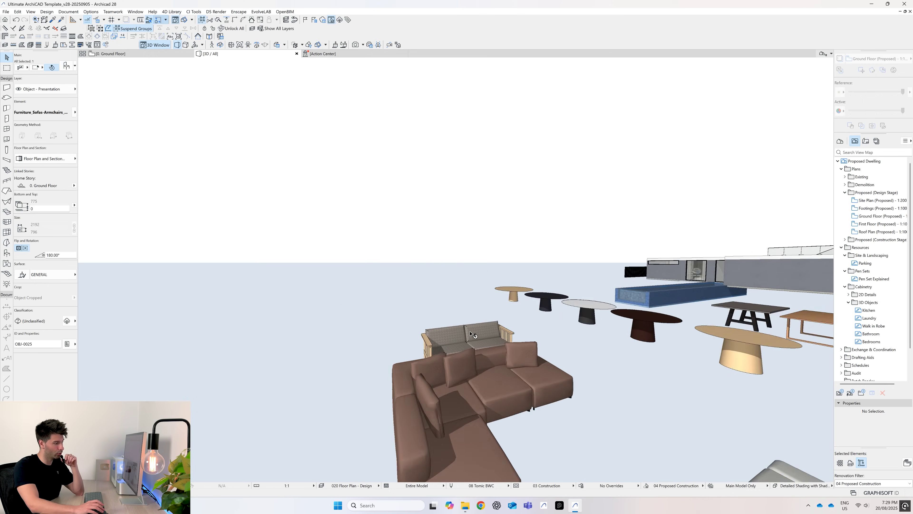
pyautogui.click(640, 377)
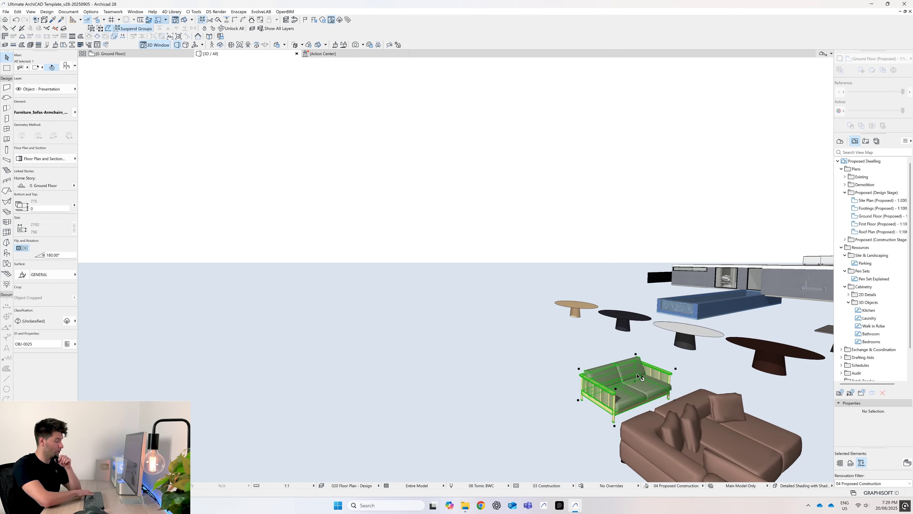
pyautogui.doubleClick(639, 377)
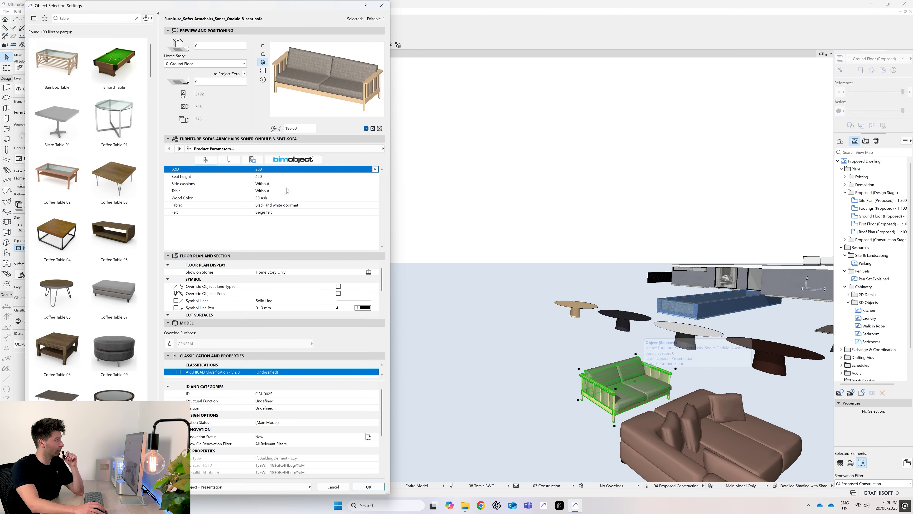
pyautogui.click(310, 191)
pyautogui.click(375, 191)
pyautogui.click(387, 191)
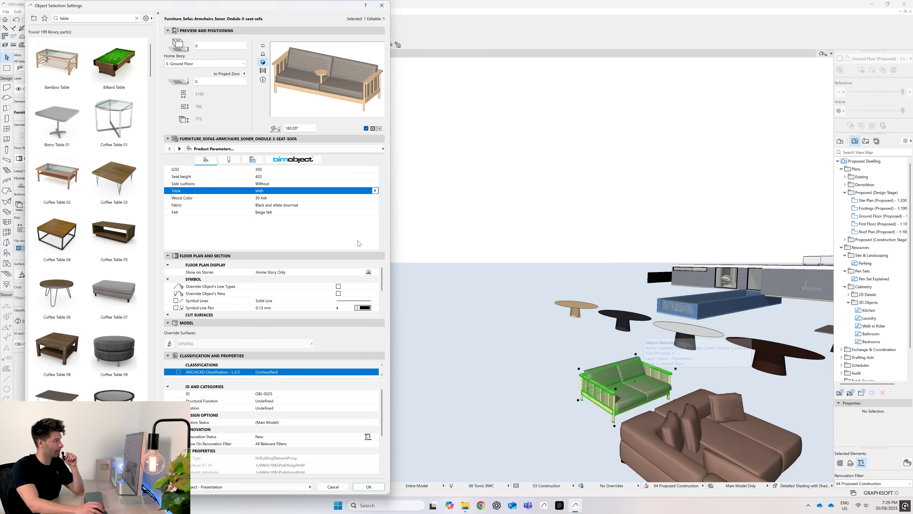
pyautogui.click(368, 486)
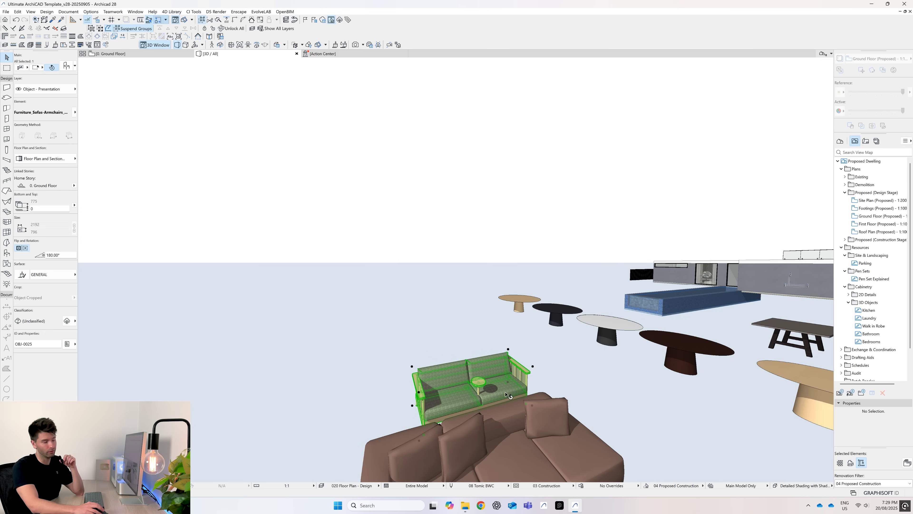
# Step: Revert the Ondule 3-seat sofa to having no built-in table and clear the selection
pyautogui.doubleClick(477, 388)
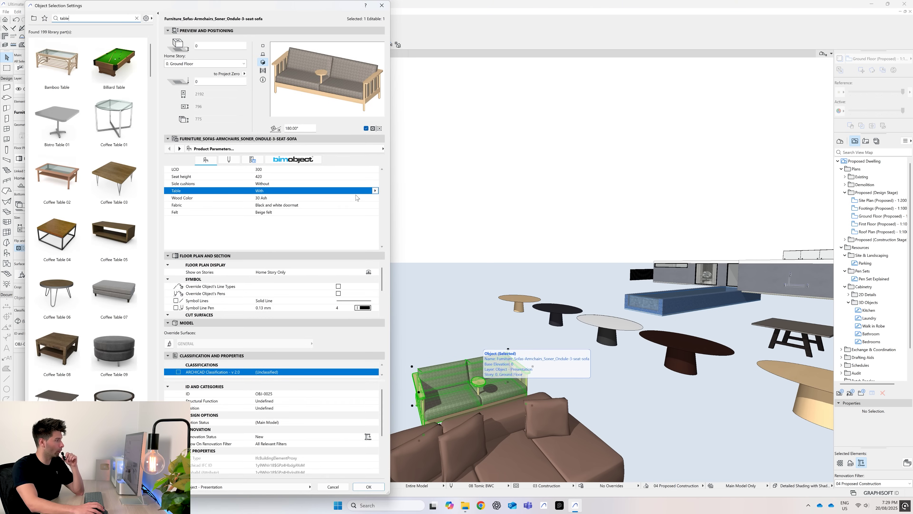
pyautogui.click(333, 486)
pyautogui.click(372, 393)
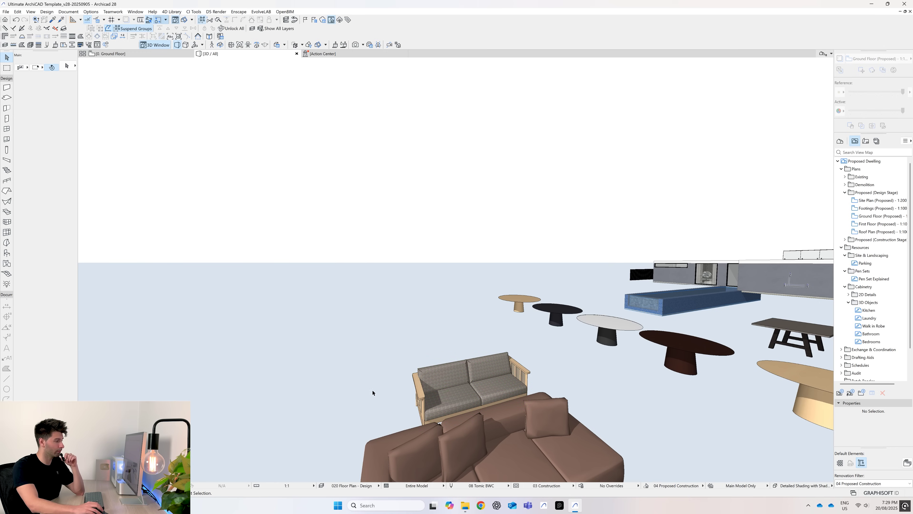
# Step: Examine the row of sofas in the 3D collection, from the brown modular sofa to the beige ones
pyautogui.scroll(-10, 467, 373)
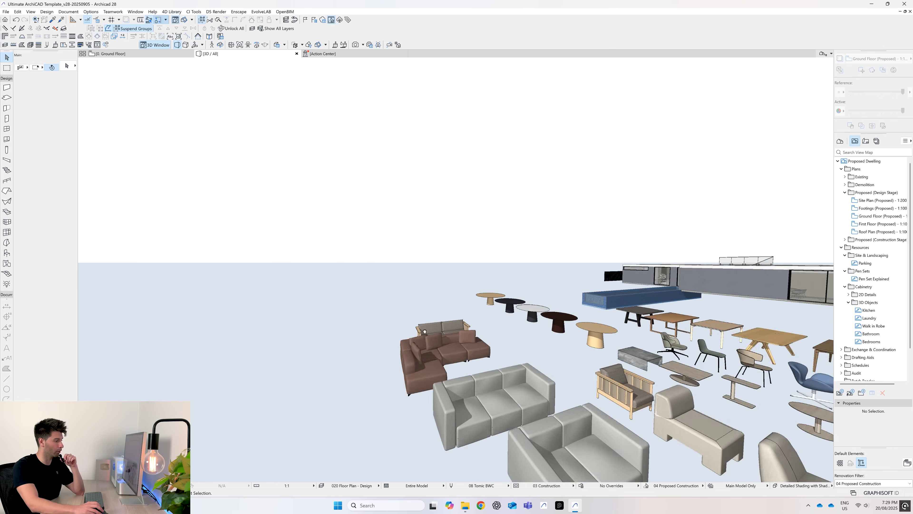
pyautogui.scroll(-4, 549, 390)
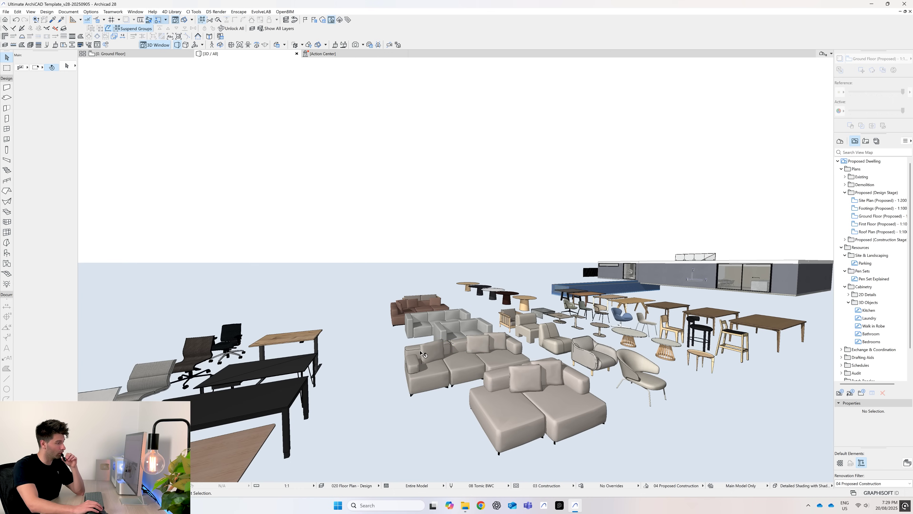
pyautogui.scroll(8, 425, 346)
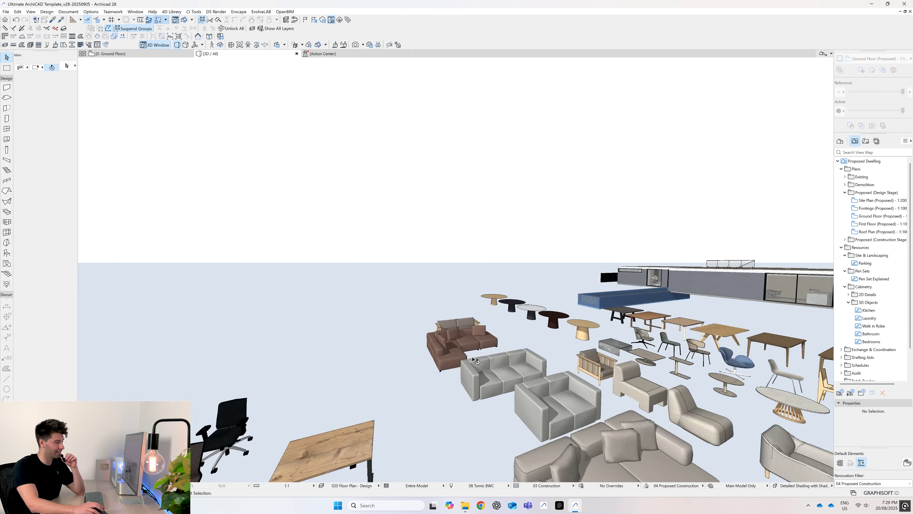
pyautogui.scroll(4, 466, 343)
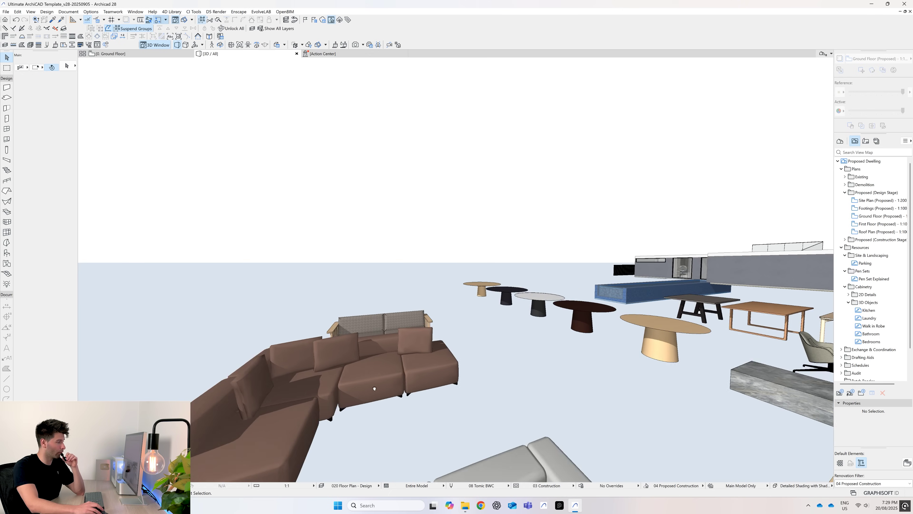
pyautogui.scroll(3, 293, 381)
pyautogui.scroll(-2, 296, 381)
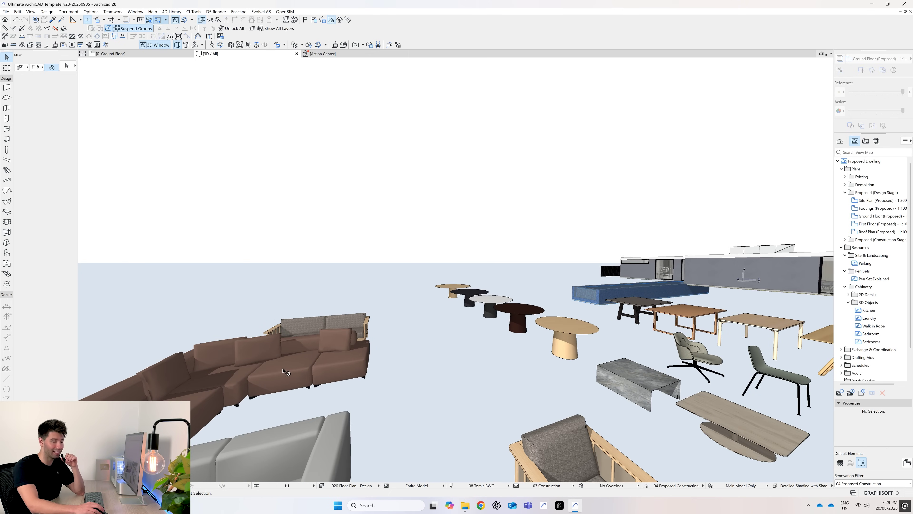
pyautogui.scroll(-5, 274, 371)
pyautogui.moveTo(274, 371); pyautogui.dragTo(428, 301, button='middle')
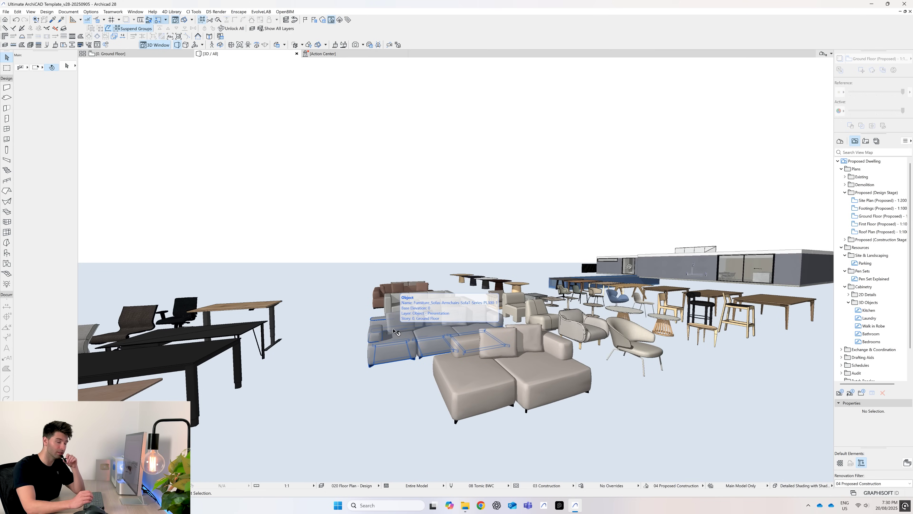
pyautogui.keyDown('shift'); pyautogui.moveTo(395, 331); pyautogui.dragTo(597, 438, button='middle'); pyautogui.keyUp('shift')
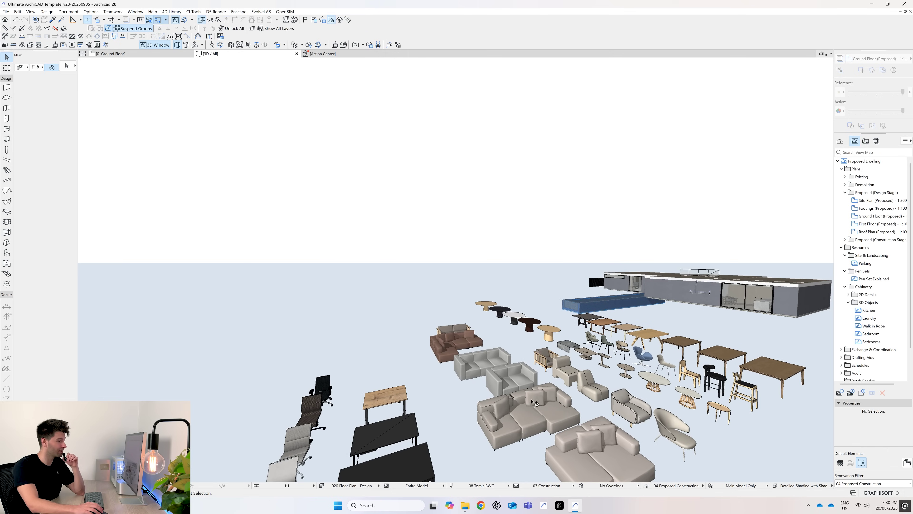
# Step: Select the wood-topped Genese Desk beside the office chairs and stretch its height up to 1280
pyautogui.keyDown('shift'); pyautogui.moveTo(531, 401); pyautogui.dragTo(466, 362, button='middle'); pyautogui.keyUp('shift')
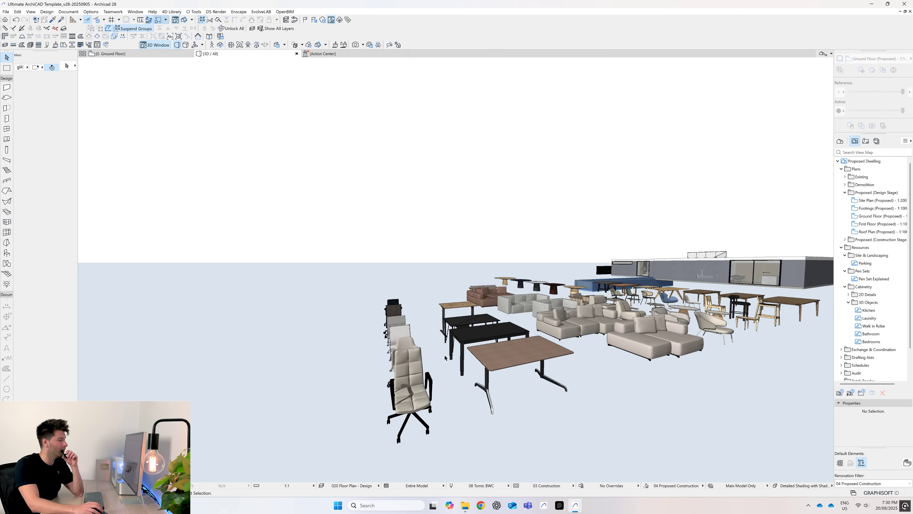
pyautogui.keyDown('shift'); pyautogui.moveTo(445, 377); pyautogui.dragTo(523, 381, button='middle'); pyautogui.keyUp('shift')
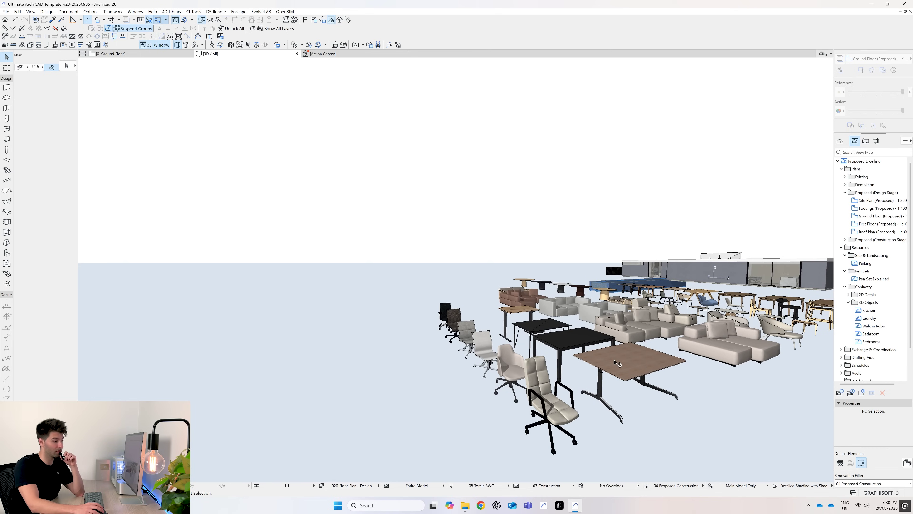
pyautogui.moveTo(615, 362); pyautogui.dragTo(593, 390, button='middle')
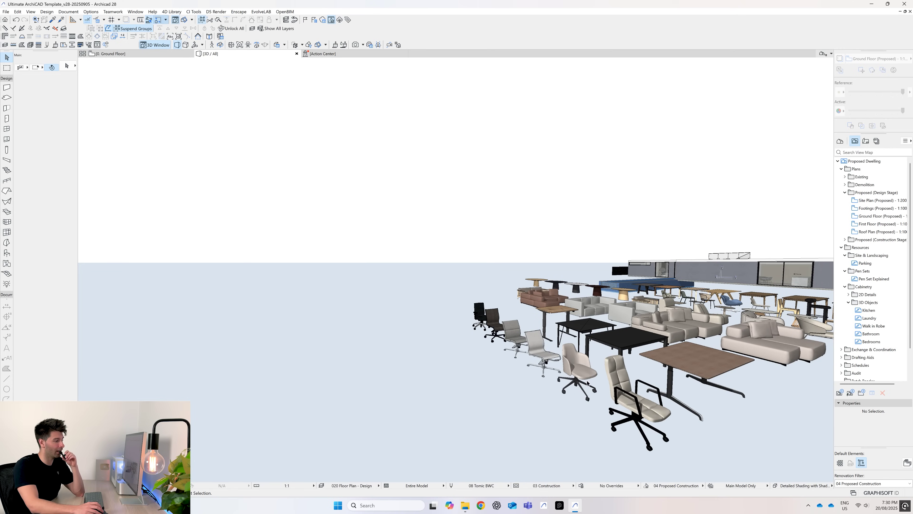
pyautogui.scroll(5, 561, 348)
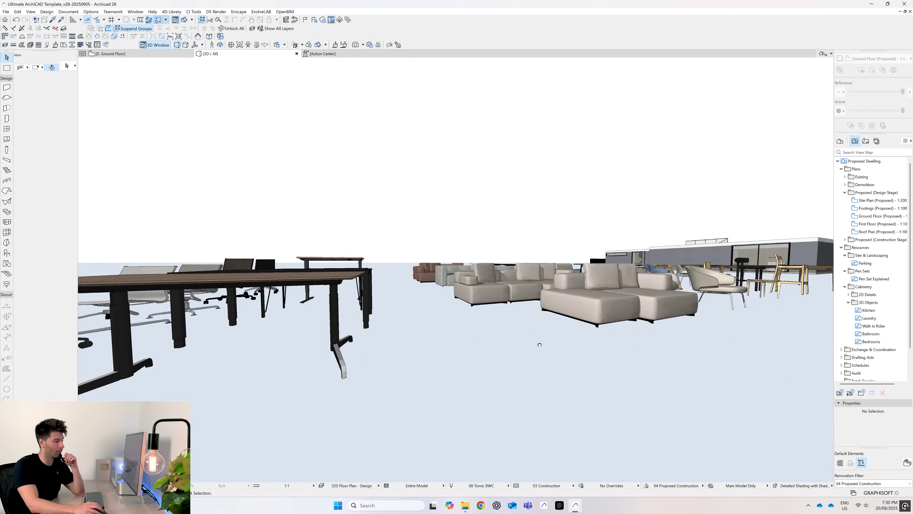
pyautogui.scroll(-3, 539, 344)
pyautogui.click(636, 345)
pyautogui.scroll(-2, 636, 346)
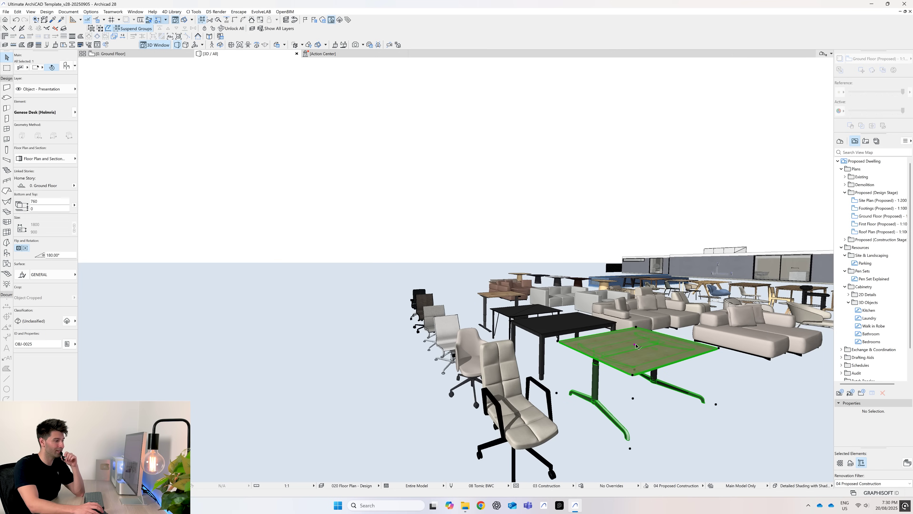
pyautogui.click(636, 330)
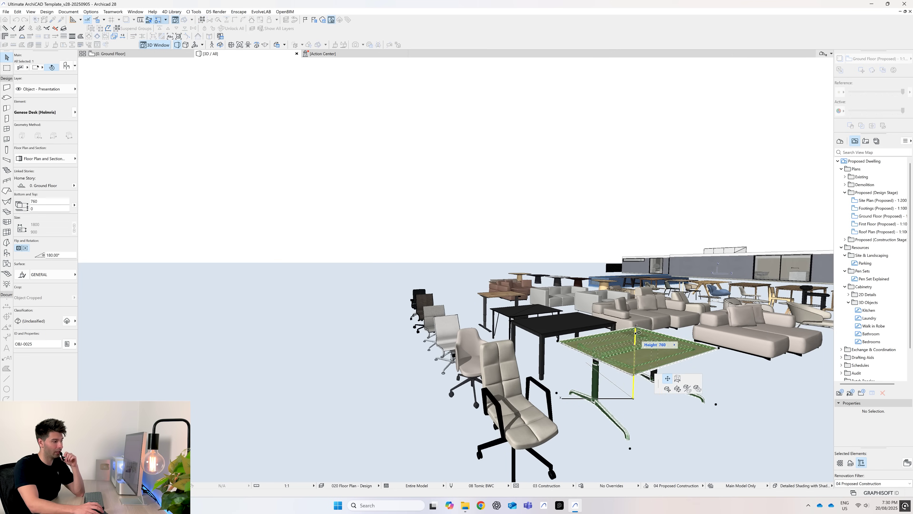
pyautogui.click(615, 372)
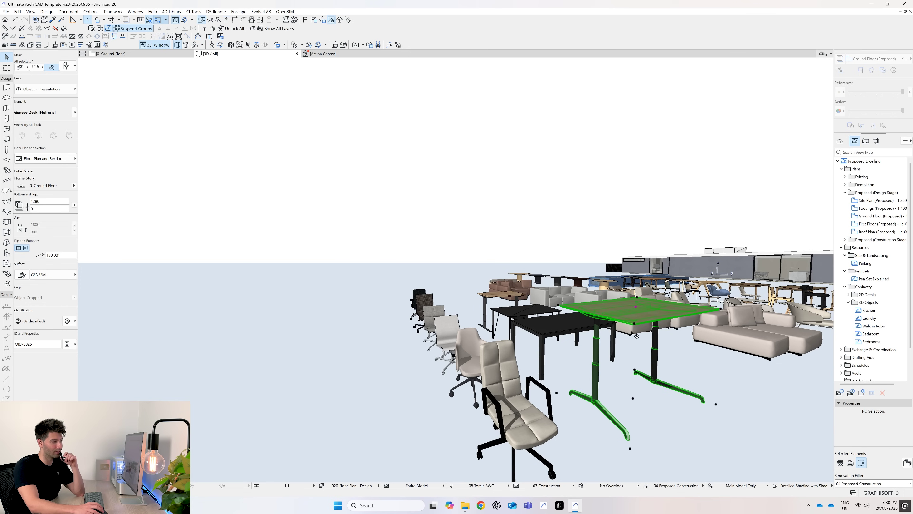
# Step: Stretch the Genese Desk's top back down to its normal desk height
pyautogui.click(635, 307)
pyautogui.click(636, 363)
pyautogui.click(649, 415)
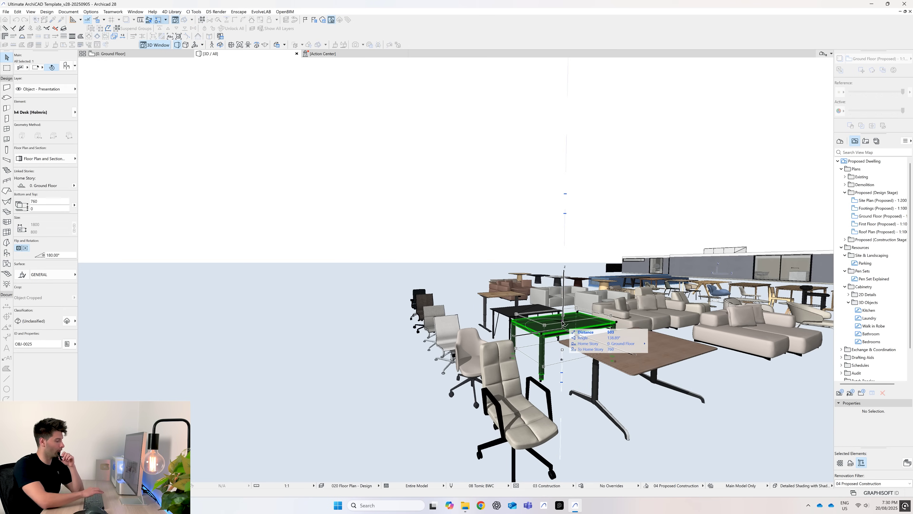
# Step: Cancel the h4 Desk edit, inspect the black FH3605 desk and the timber-topped standing desk by selecting them, and clear the selection
pyautogui.press('Escape')
pyautogui.press('Escape')
pyautogui.scroll(2, 564, 323)
pyautogui.click(562, 324)
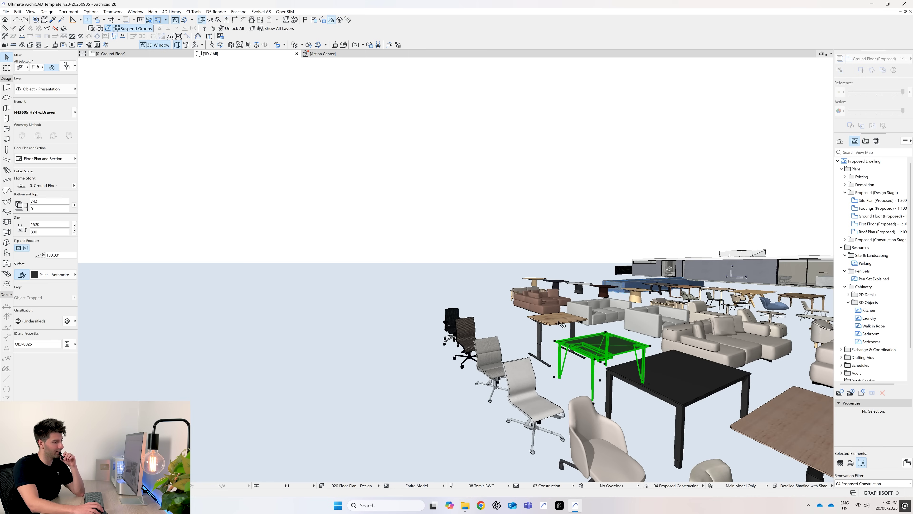
pyautogui.scroll(4, 561, 323)
pyautogui.moveTo(559, 320)
pyautogui.mouseDown(button='middle')
pyautogui.moveTo(632, 311)
pyautogui.moveTo(564, 332)
pyautogui.mouseUp(button='middle')
pyautogui.scroll(1, 632, 310)
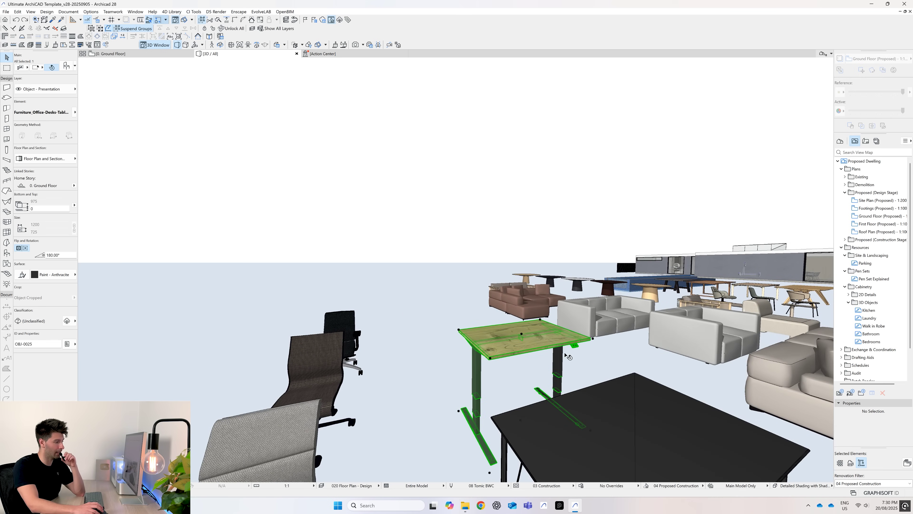
pyautogui.click(588, 360)
pyautogui.scroll(-1, 520, 348)
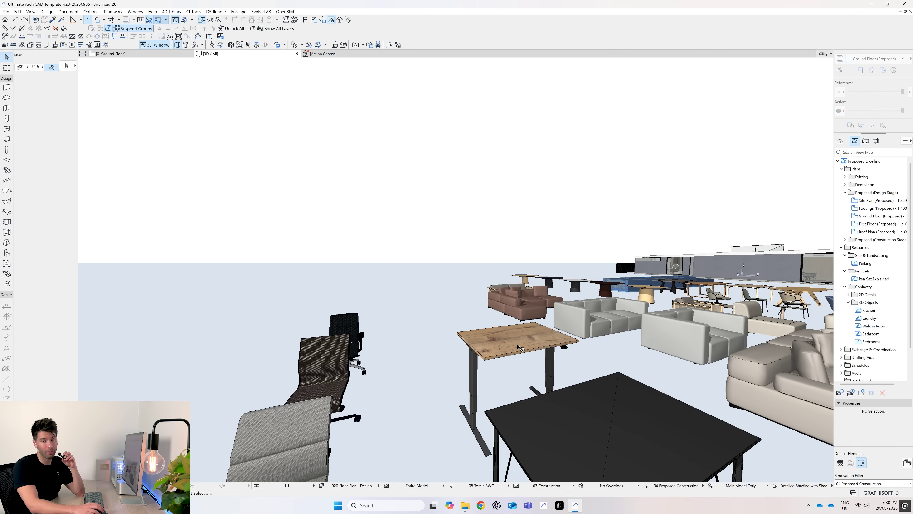
# Step: Examine the row of office chairs alongside the desks, from the black chair to the cream executive chair
pyautogui.scroll(-3, 522, 345)
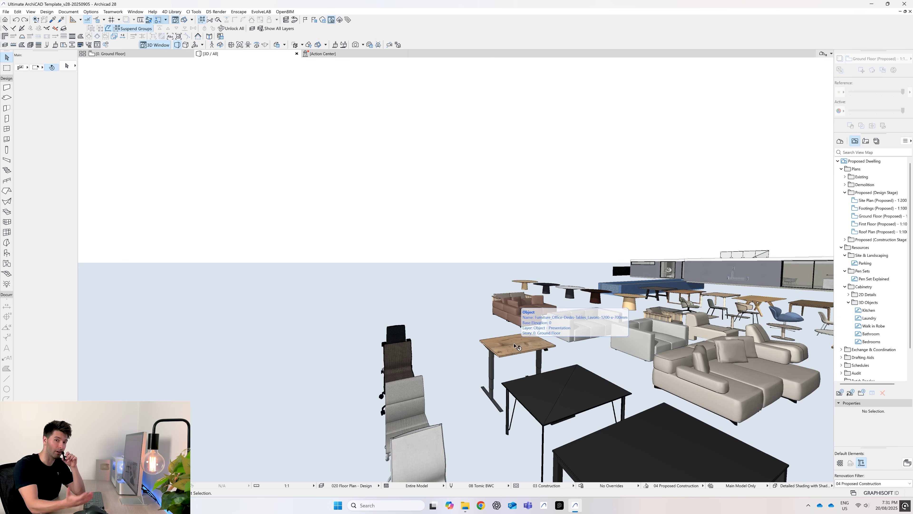
pyautogui.scroll(-2, 695, 399)
pyautogui.scroll(1, 695, 399)
pyautogui.moveTo(696, 399); pyautogui.dragTo(741, 426, button='middle')
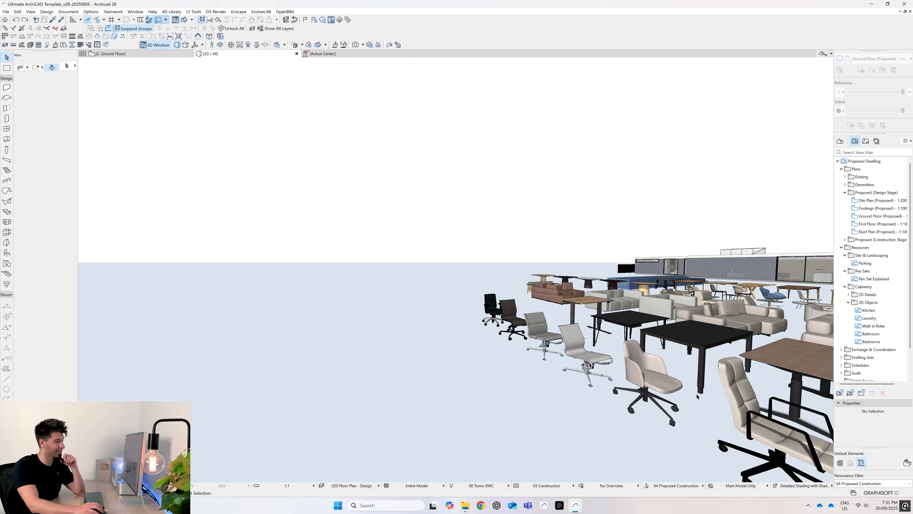
pyautogui.scroll(-2, 697, 396)
pyautogui.moveTo(696, 397)
pyautogui.mouseDown(button='middle')
pyautogui.moveTo(632, 408)
pyautogui.moveTo(691, 412)
pyautogui.mouseUp(button='middle')
pyautogui.scroll(3, 688, 412)
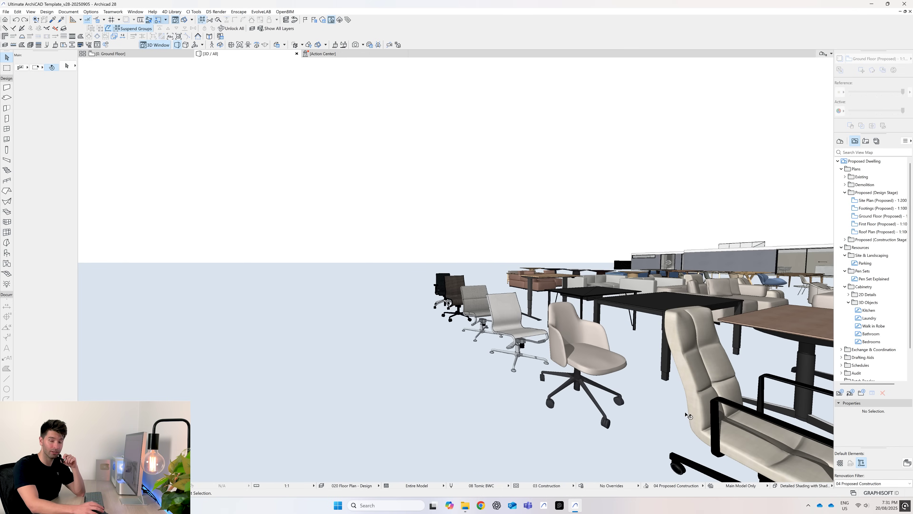
pyautogui.scroll(-3, 686, 415)
pyautogui.scroll(2, 678, 413)
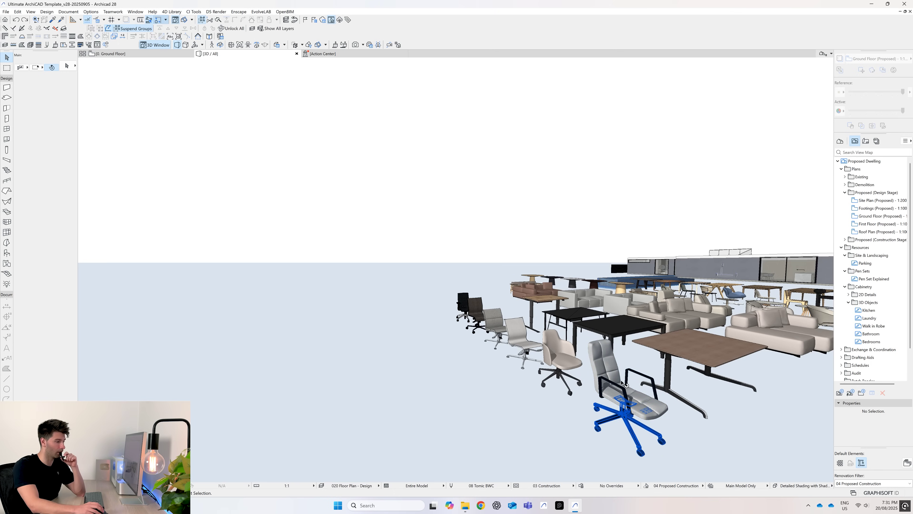
pyautogui.moveTo(628, 392); pyautogui.dragTo(547, 368, button='middle')
pyautogui.moveTo(547, 372)
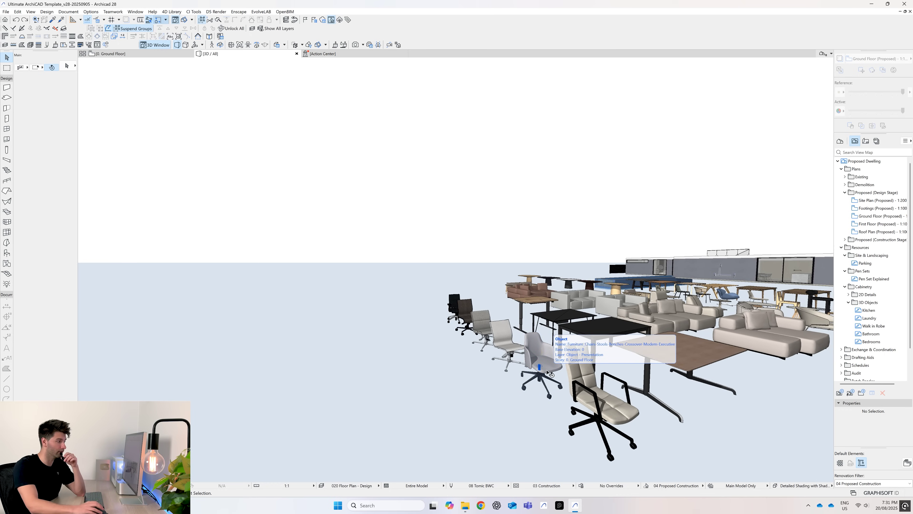
# Step: Preview the grey lounge-52-soft office chair with a black stove-enamelled structure, check its seat fabric options, and discard the change
pyautogui.scroll(3, 510, 351)
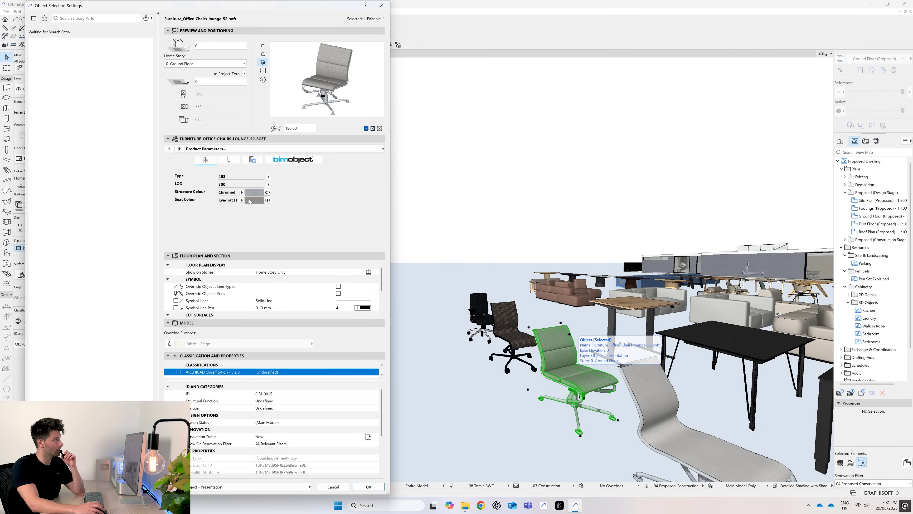
pyautogui.click(241, 192)
pyautogui.click(247, 208)
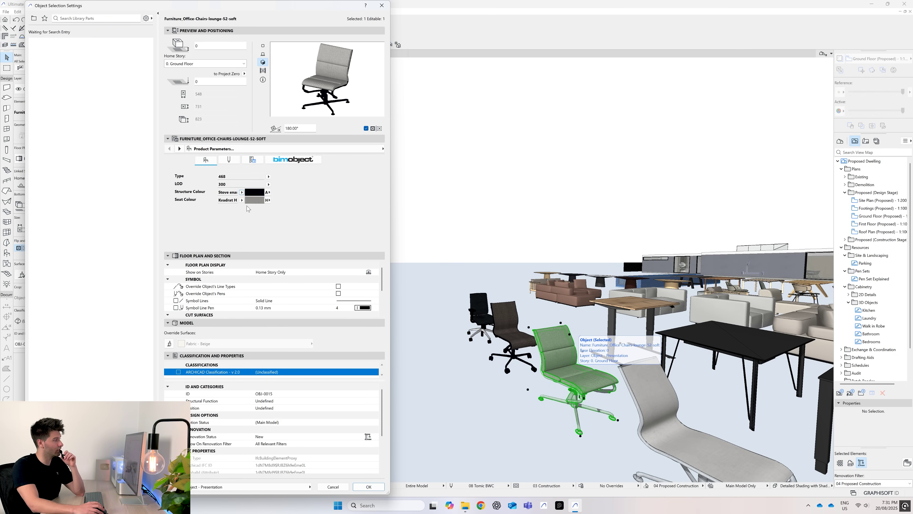
pyautogui.click(242, 200)
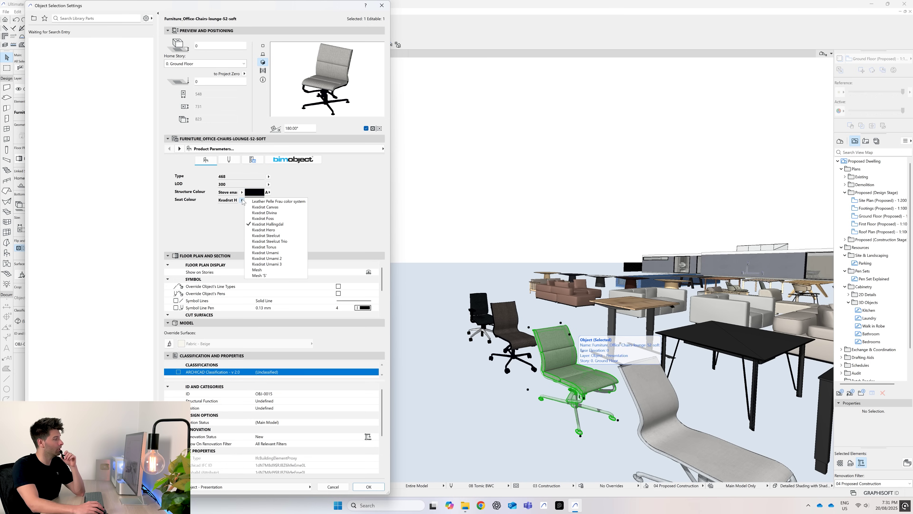
pyautogui.click(348, 219)
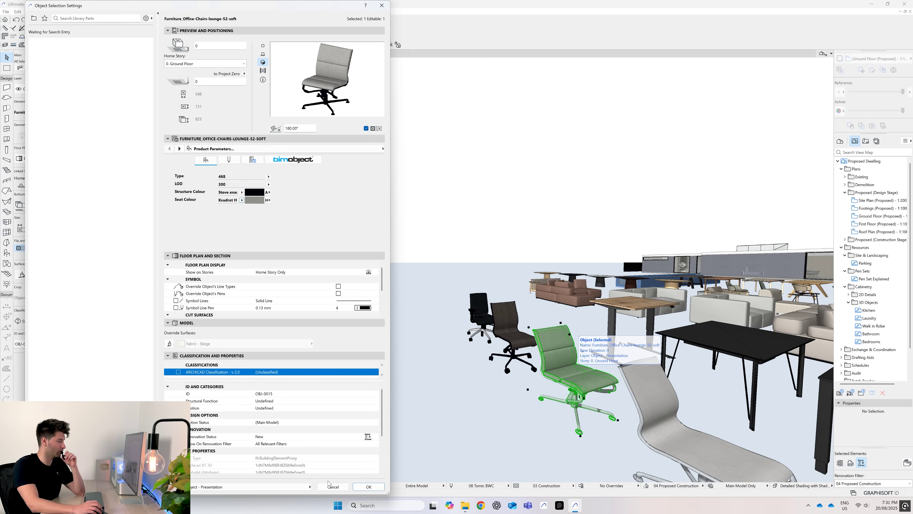
# Step: Inspect the armrest and headrest options of the black Ares-Line Zero7 office chair, cancel its settings, and clear the selection
pyautogui.click(482, 321)
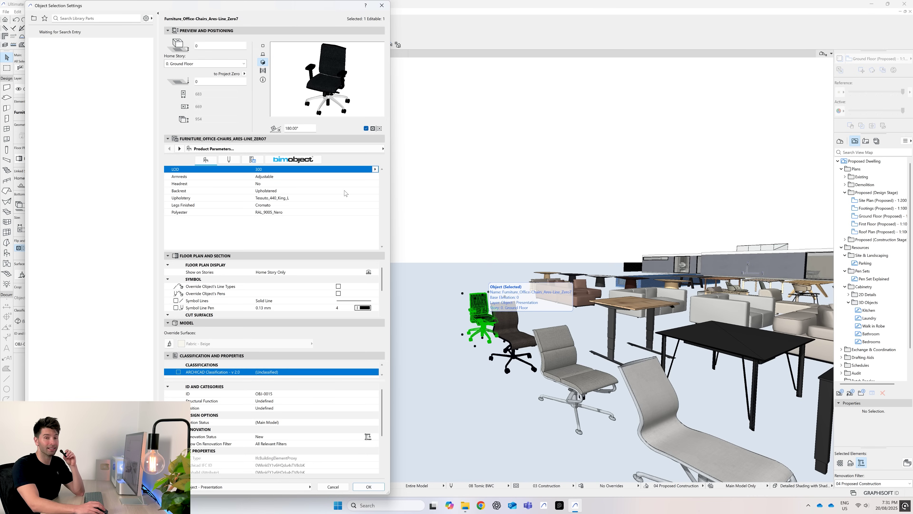
pyautogui.click(370, 178)
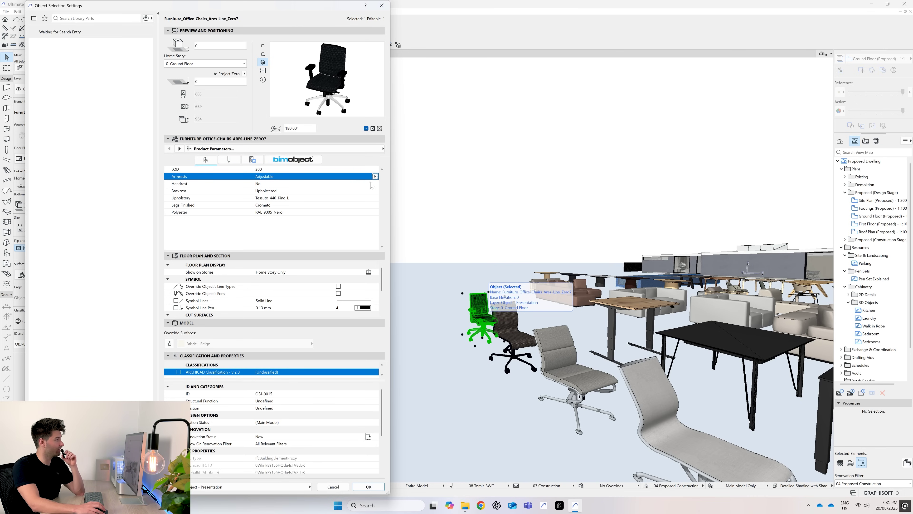
pyautogui.click(375, 184)
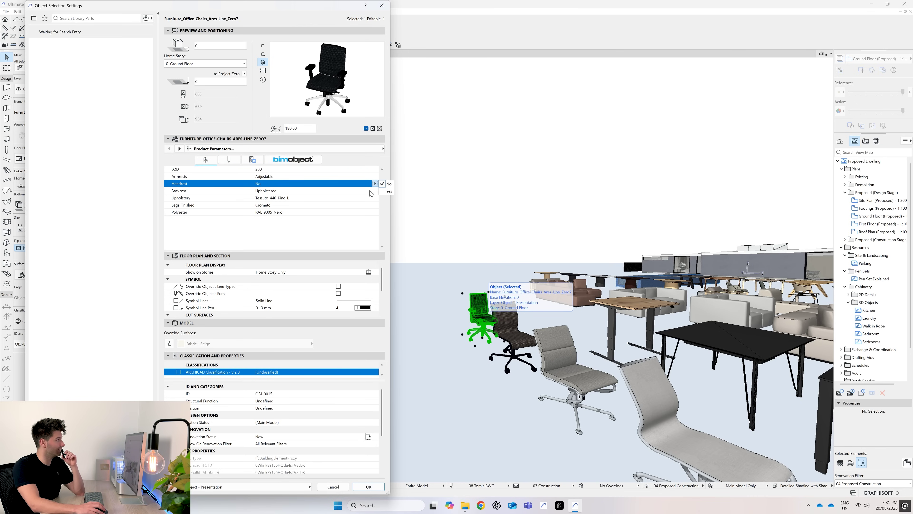
pyautogui.click(370, 190)
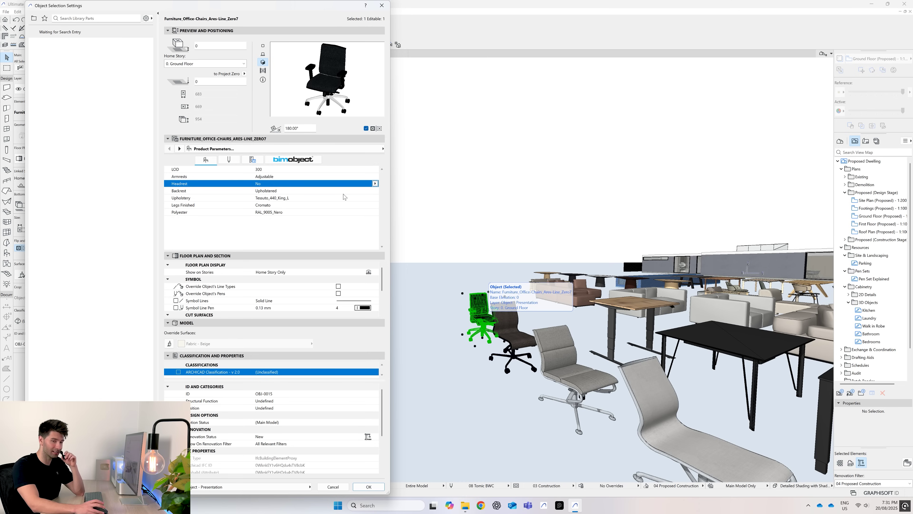
pyautogui.press('Escape')
pyautogui.press('Escape')
# Step: Examine the office chairs and desks up close, and survey the whole furniture collection beside the house from above
pyautogui.scroll(-3, 520, 353)
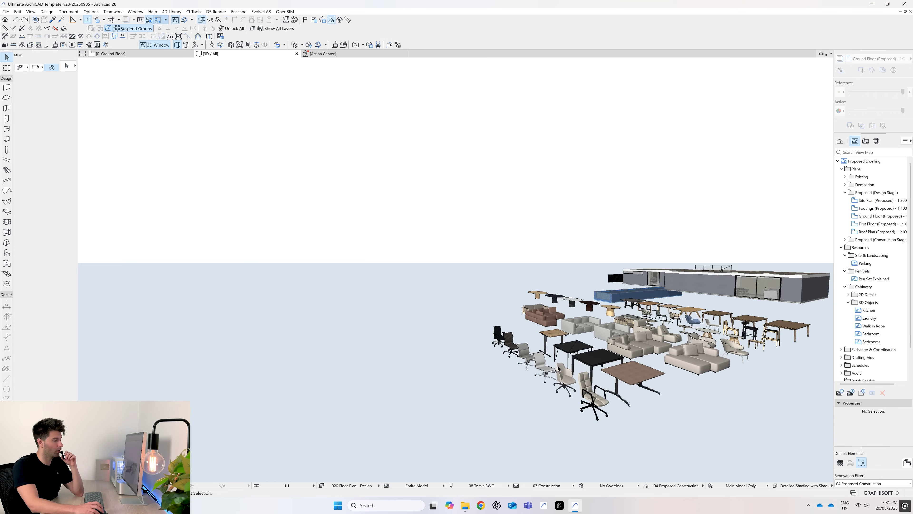
pyautogui.scroll(2, 582, 381)
pyautogui.moveTo(579, 376); pyautogui.dragTo(526, 361, button='middle')
pyautogui.scroll(-8, 380, 333)
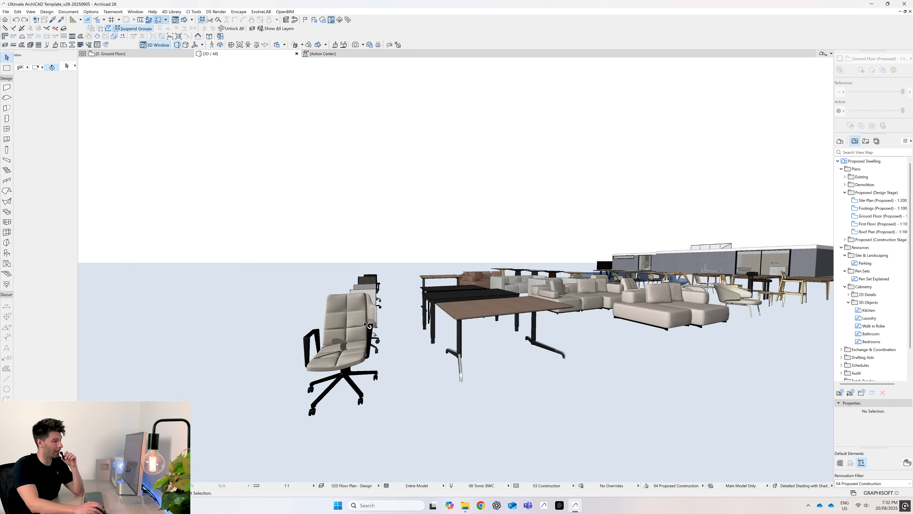
pyautogui.keyDown('shift'); pyautogui.moveTo(381, 333); pyautogui.dragTo(635, 371, button='middle'); pyautogui.keyUp('shift')
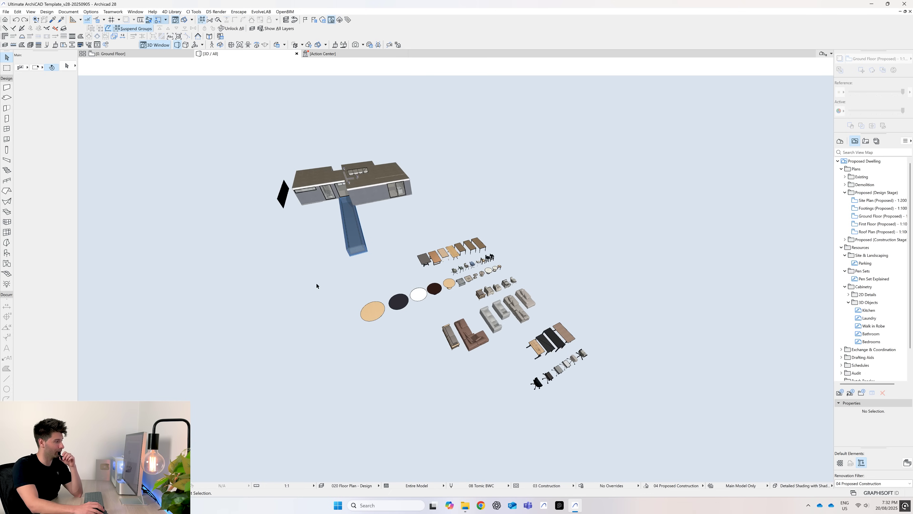
pyautogui.moveTo(475, 343)
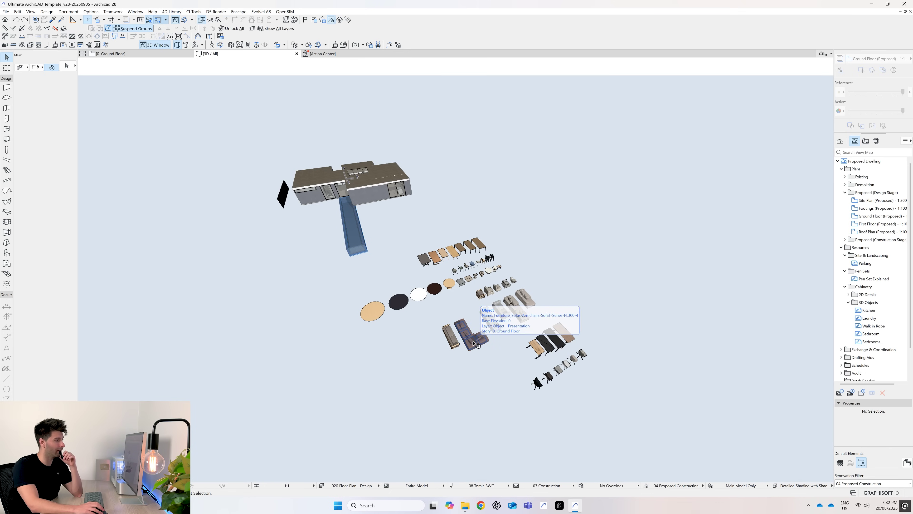